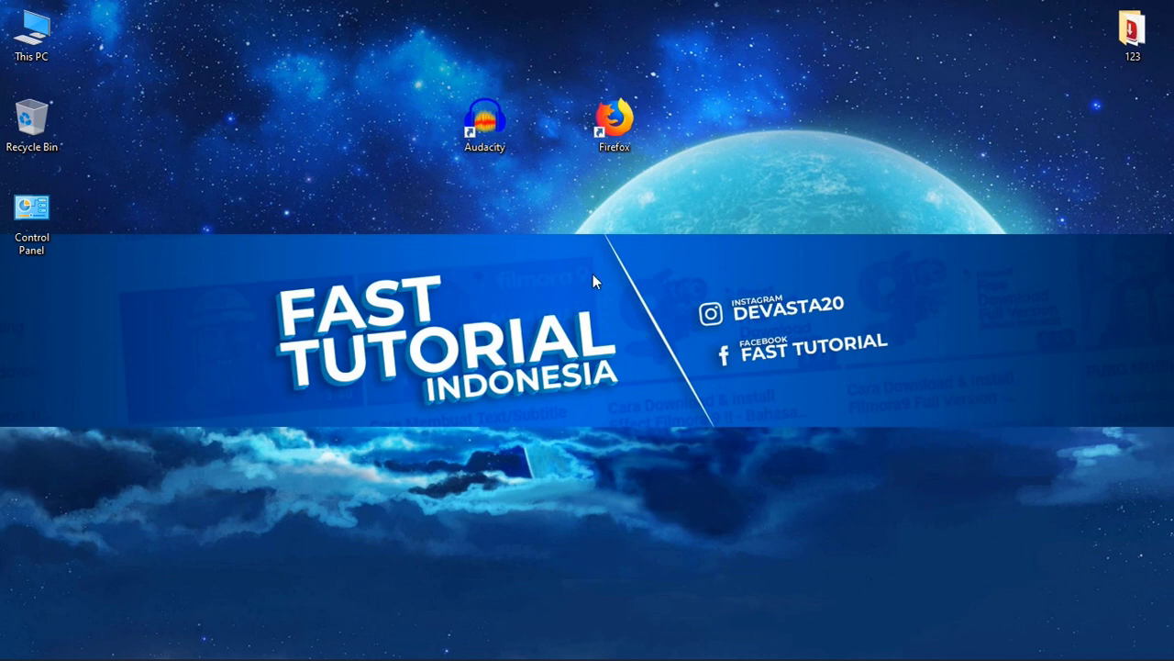
Switch to Firefox and check the address of the FossHub Audacity download page.
click(484, 122)
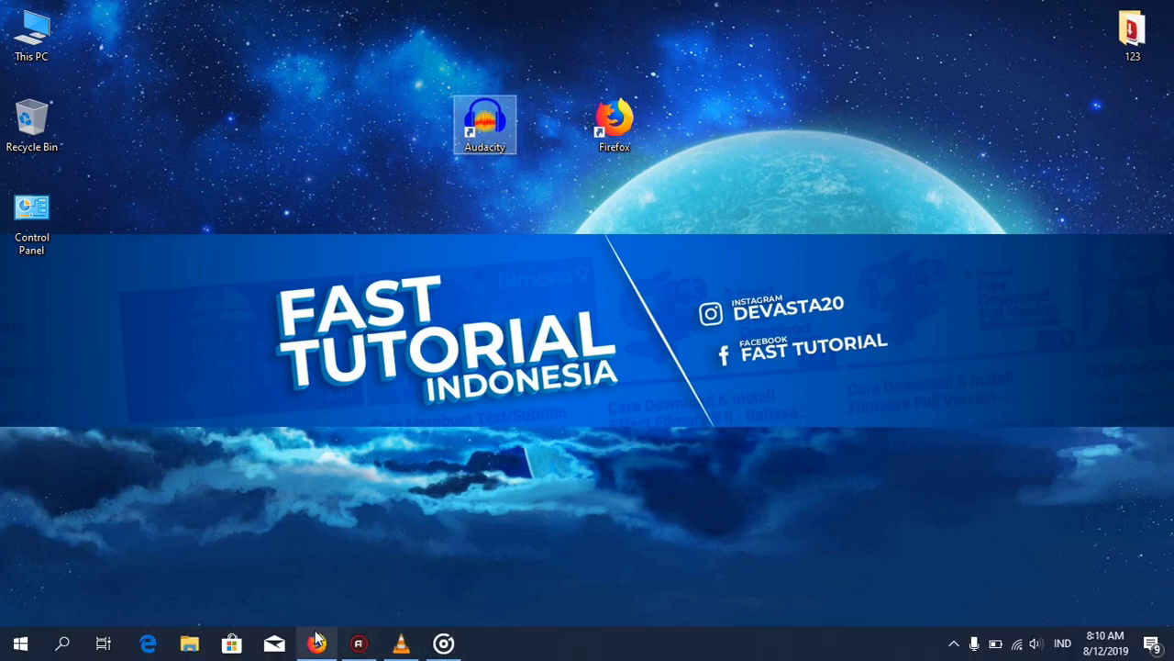
click(315, 643)
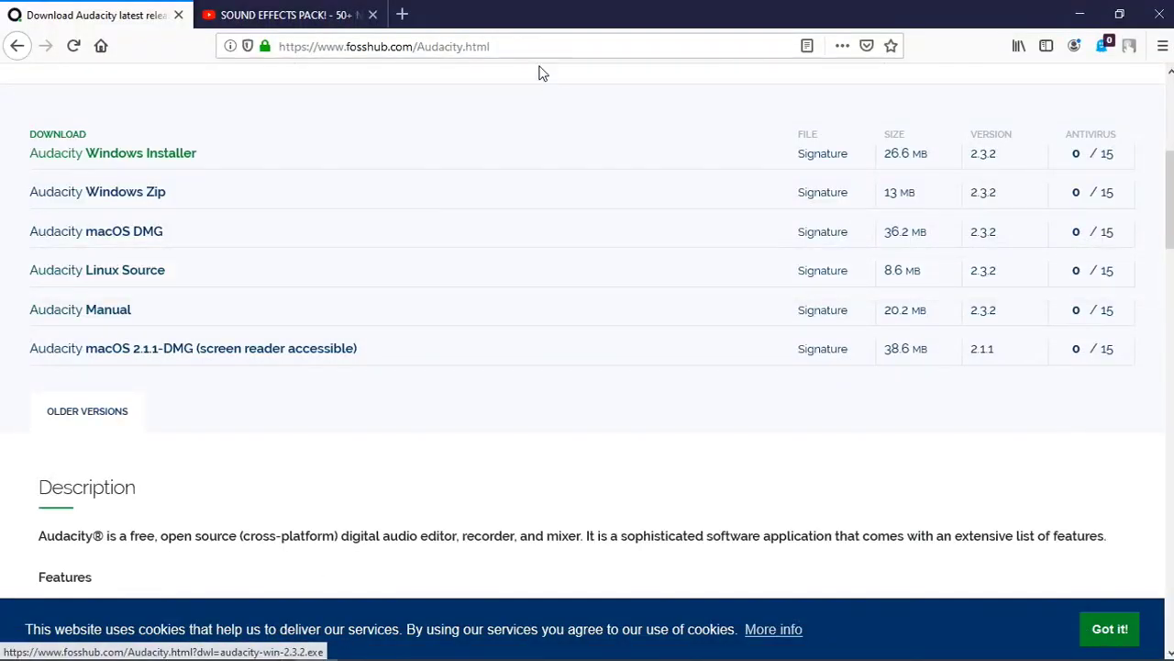
drag(535, 47, 273, 54)
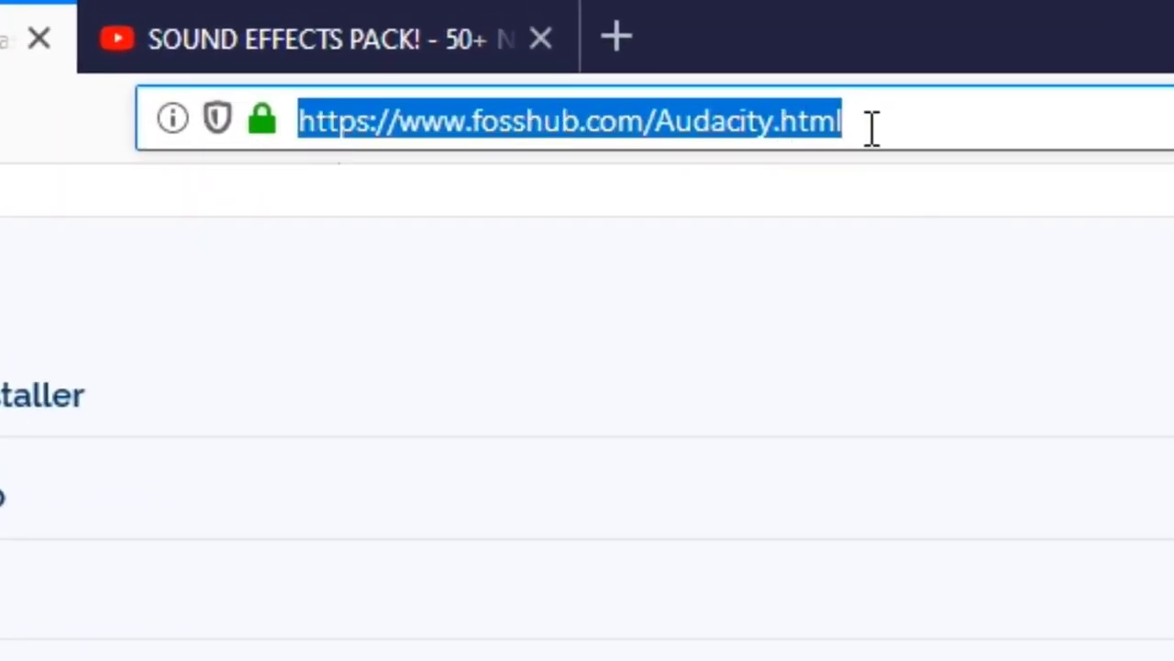
click(907, 123)
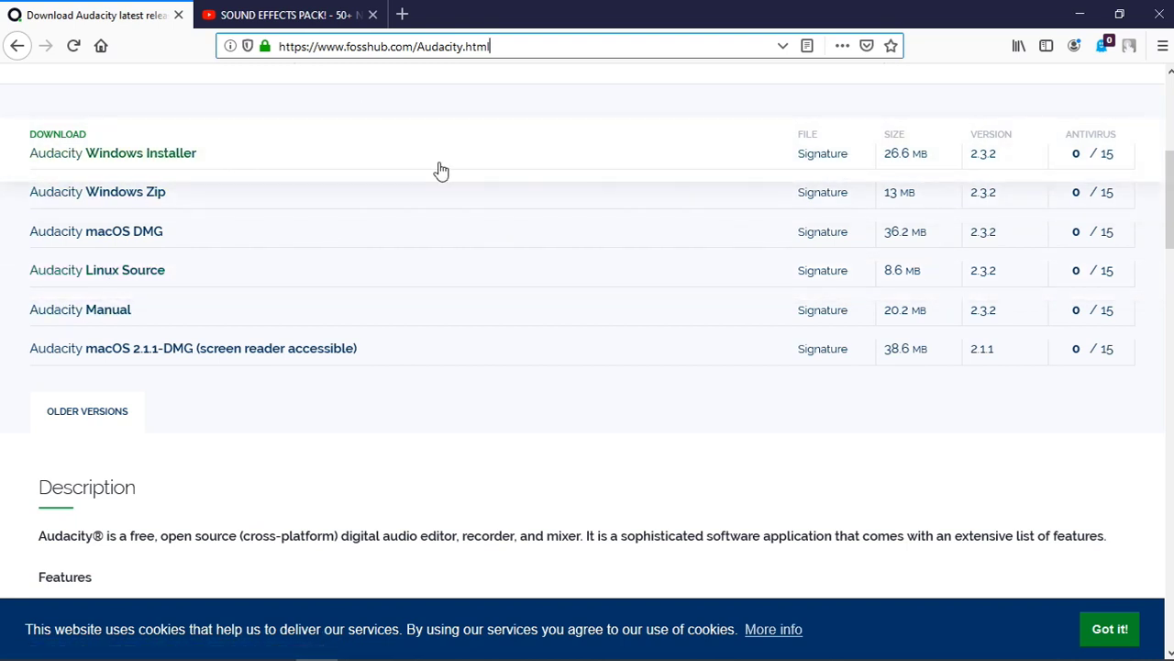
Request the Audacity Windows Installer download, cancel it without adding a site exception, and minimize the browser.
click(122, 162)
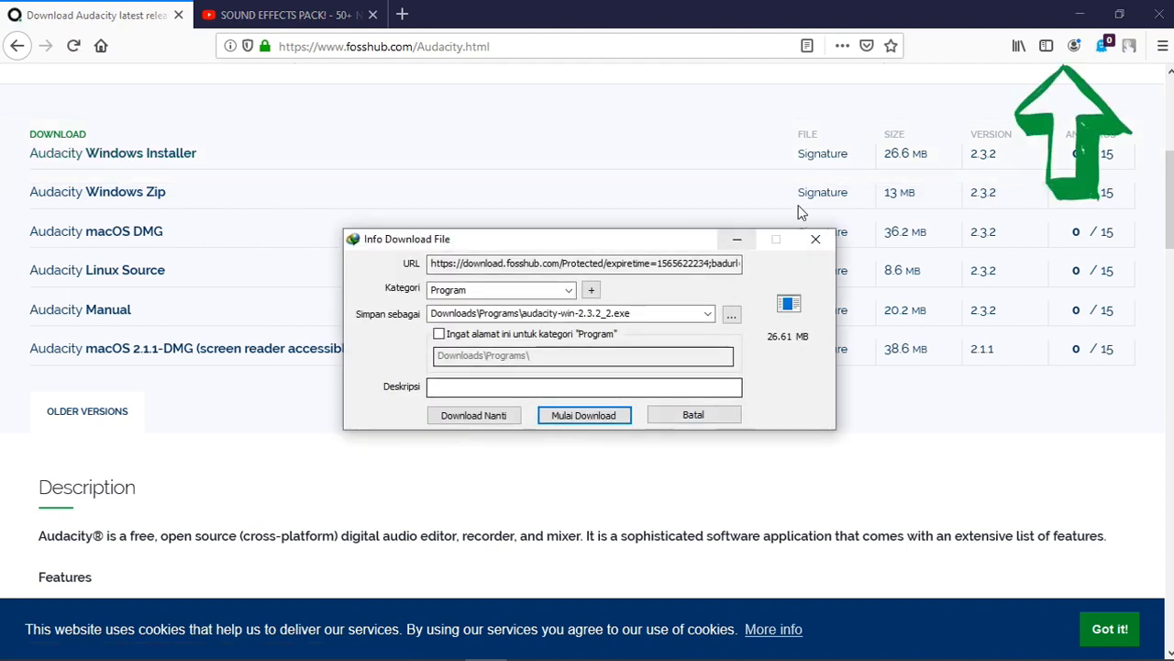
click(816, 240)
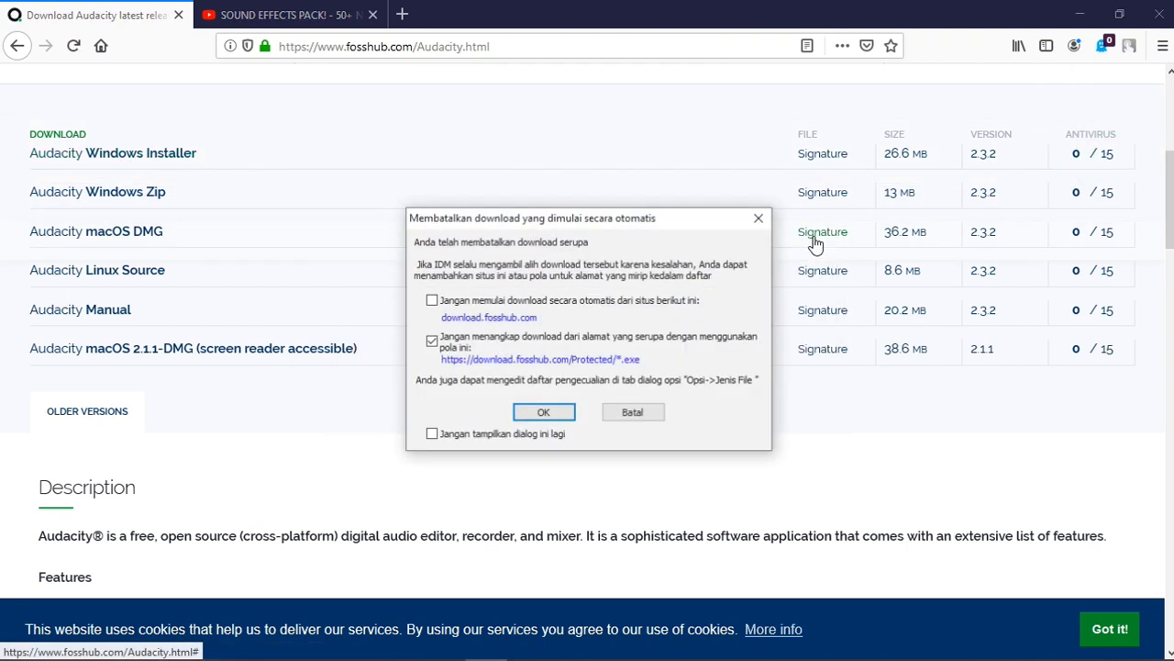
click(759, 218)
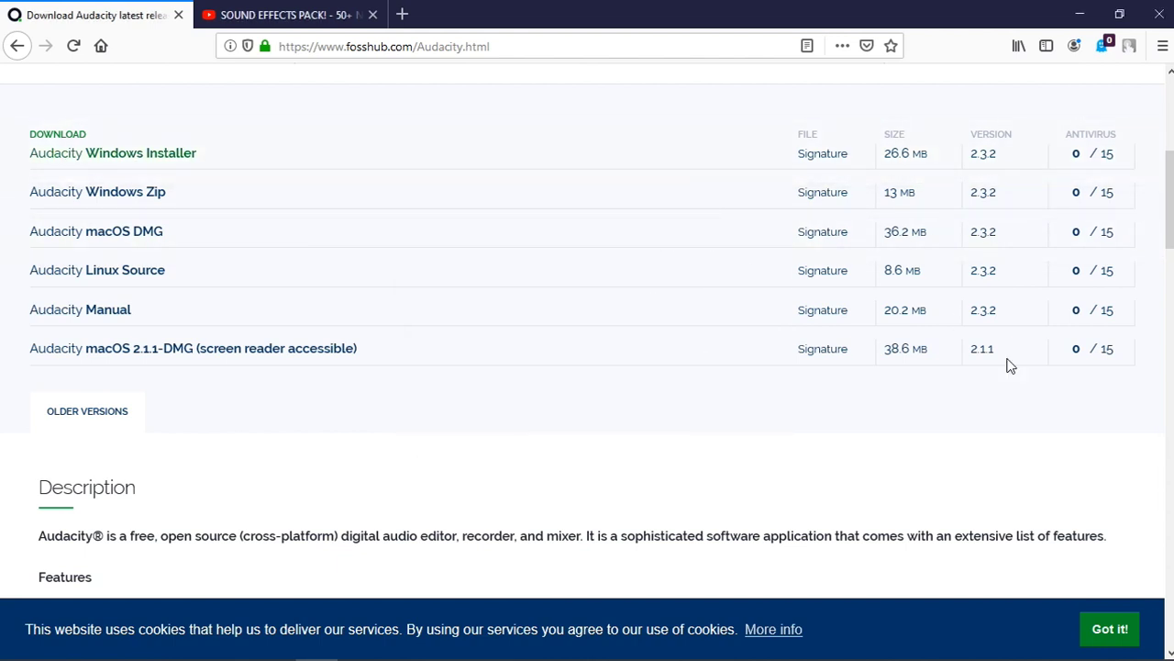
click(1080, 14)
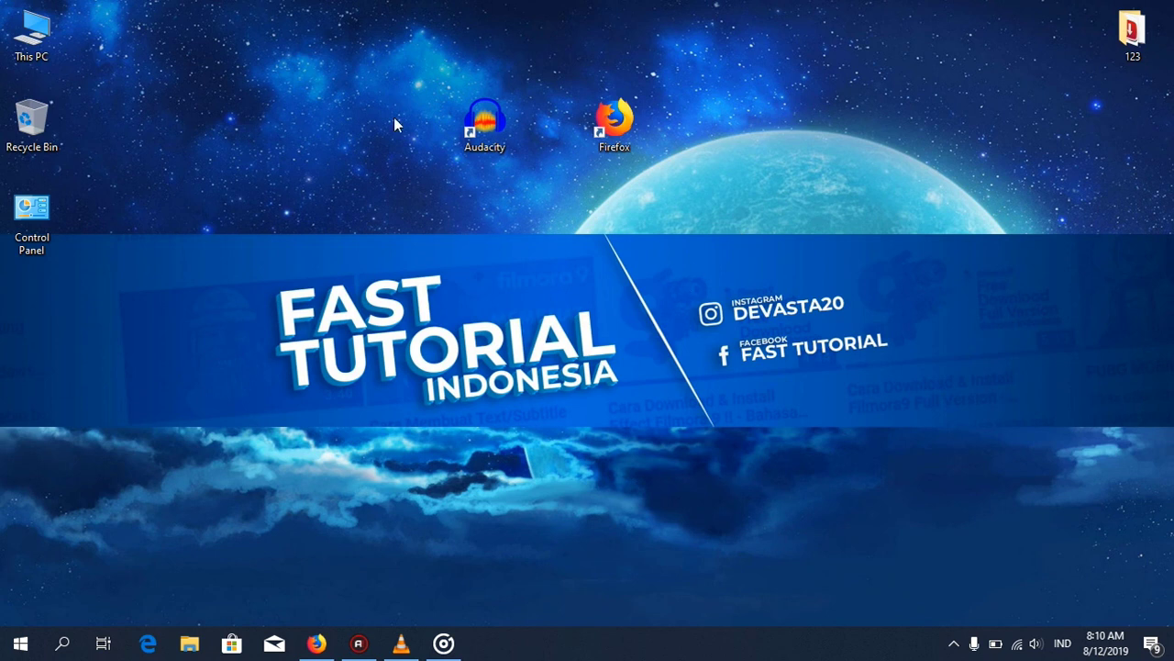
Launch Audacity from the desktop and maximize its window.
right_click(207, 155)
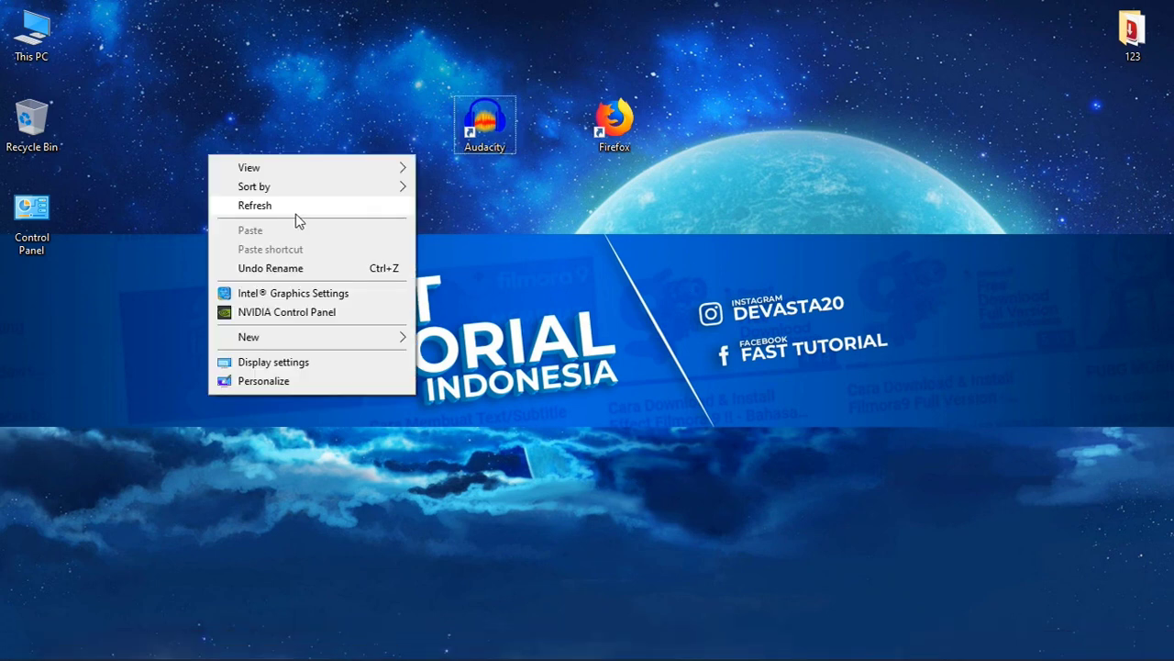
click(371, 220)
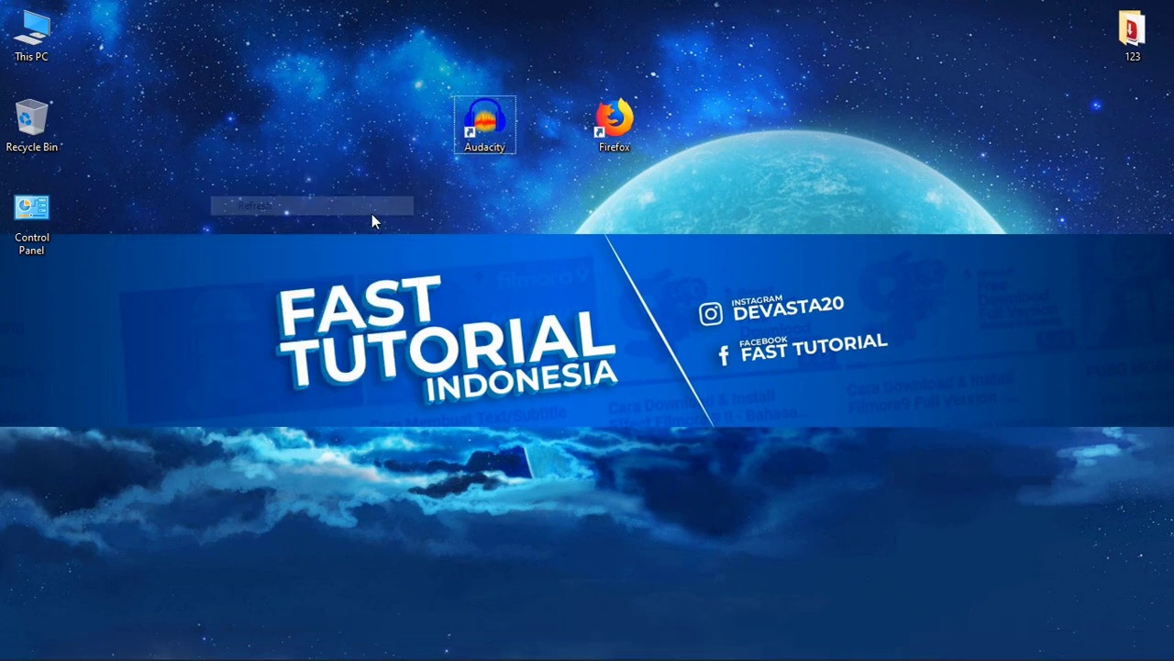
click(487, 129)
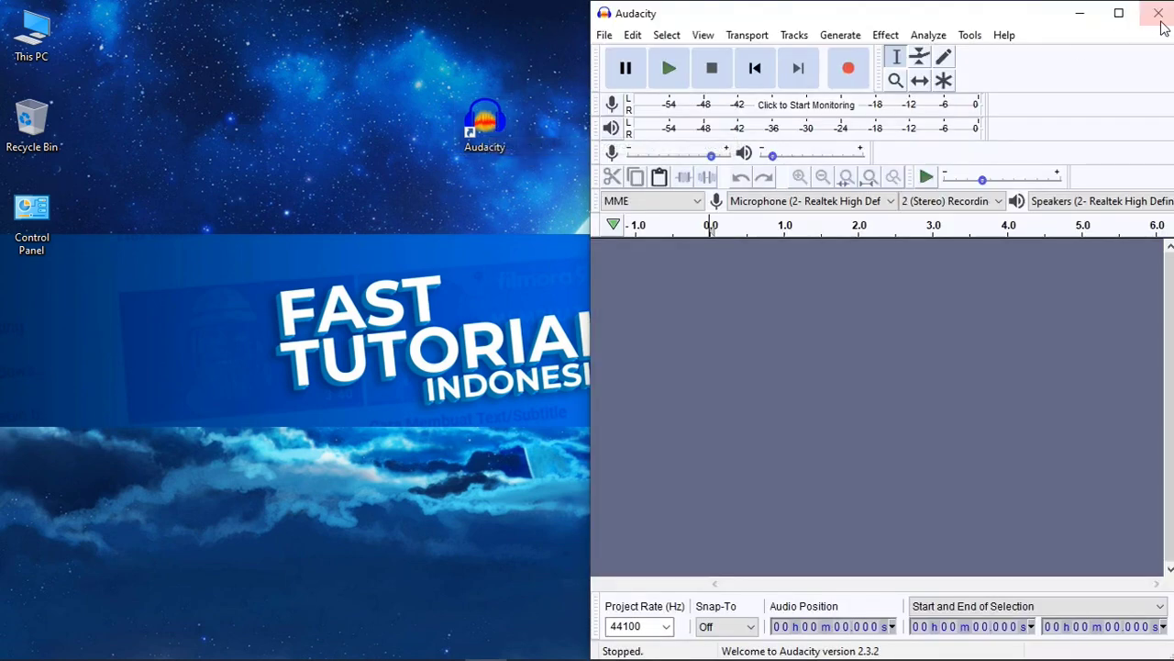
click(1119, 13)
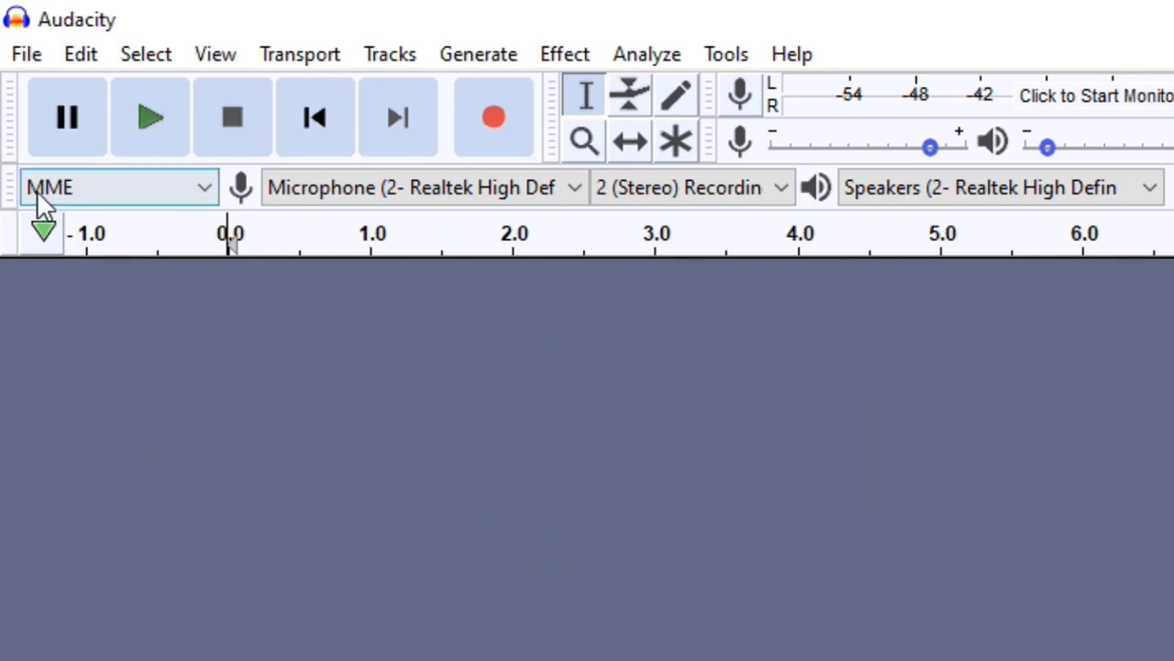
Set Audacity's audio host to Windows WASAPI.
click(86, 190)
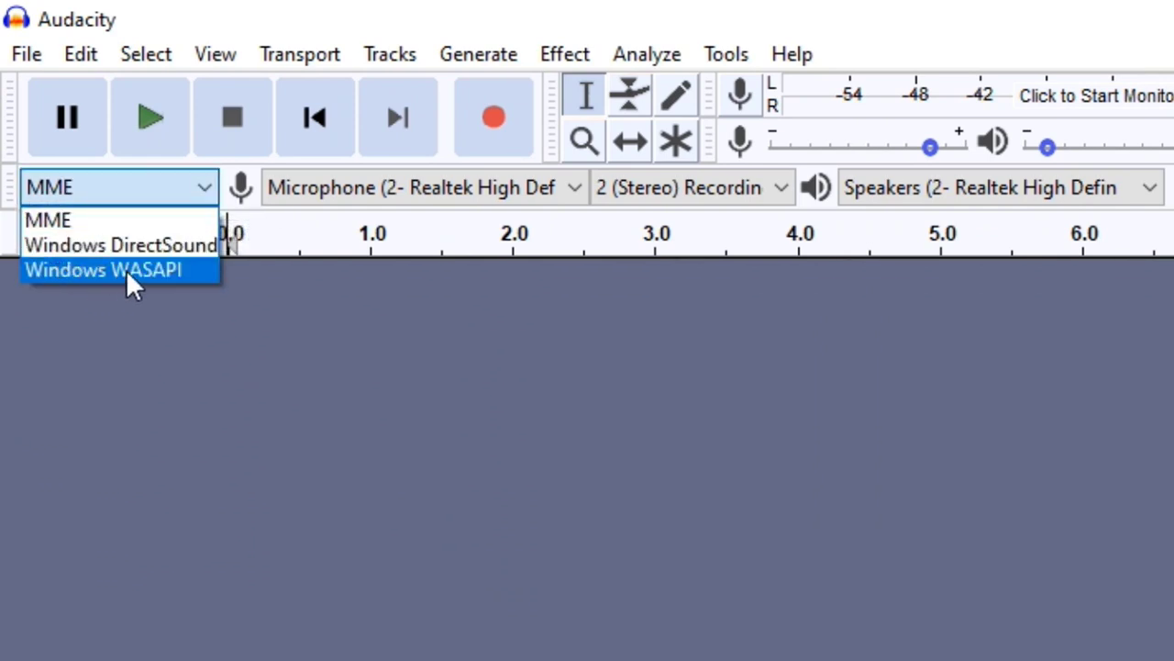
click(128, 274)
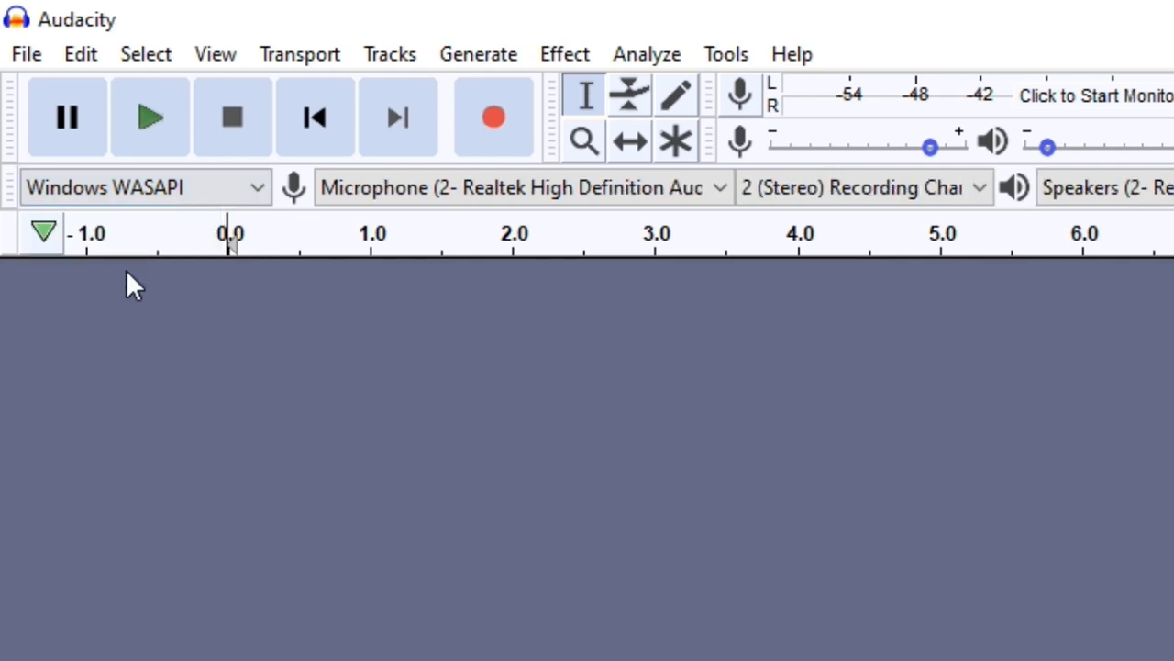
Review the available recording device, playback device and recording channel options without changing them.
click(472, 191)
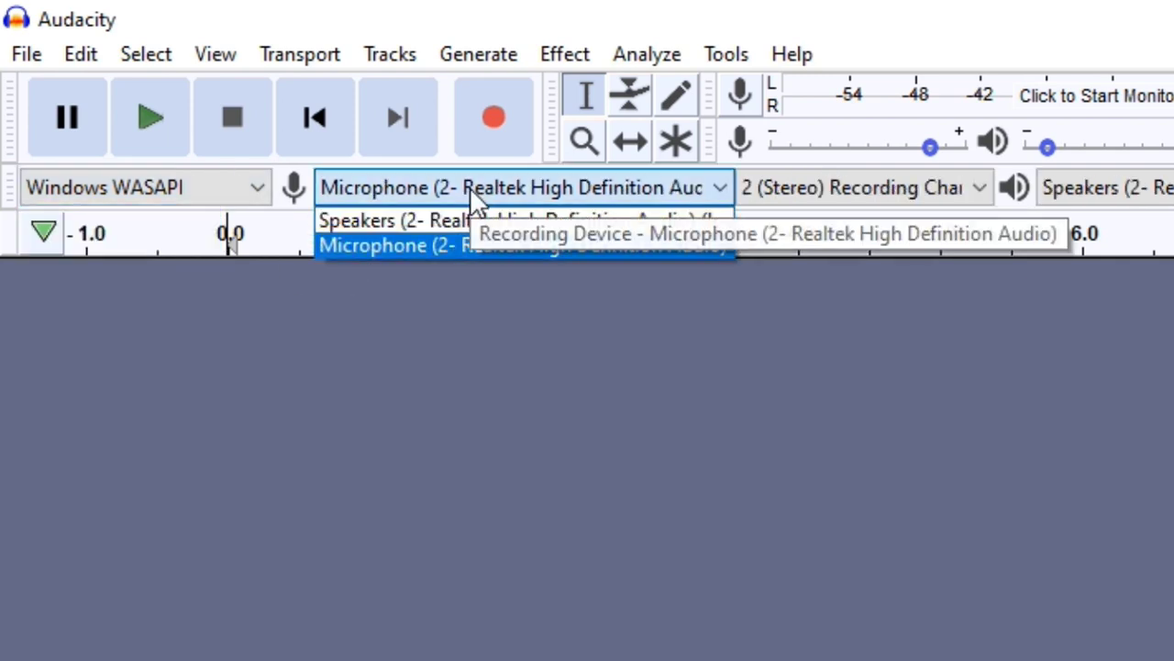
click(469, 187)
click(468, 192)
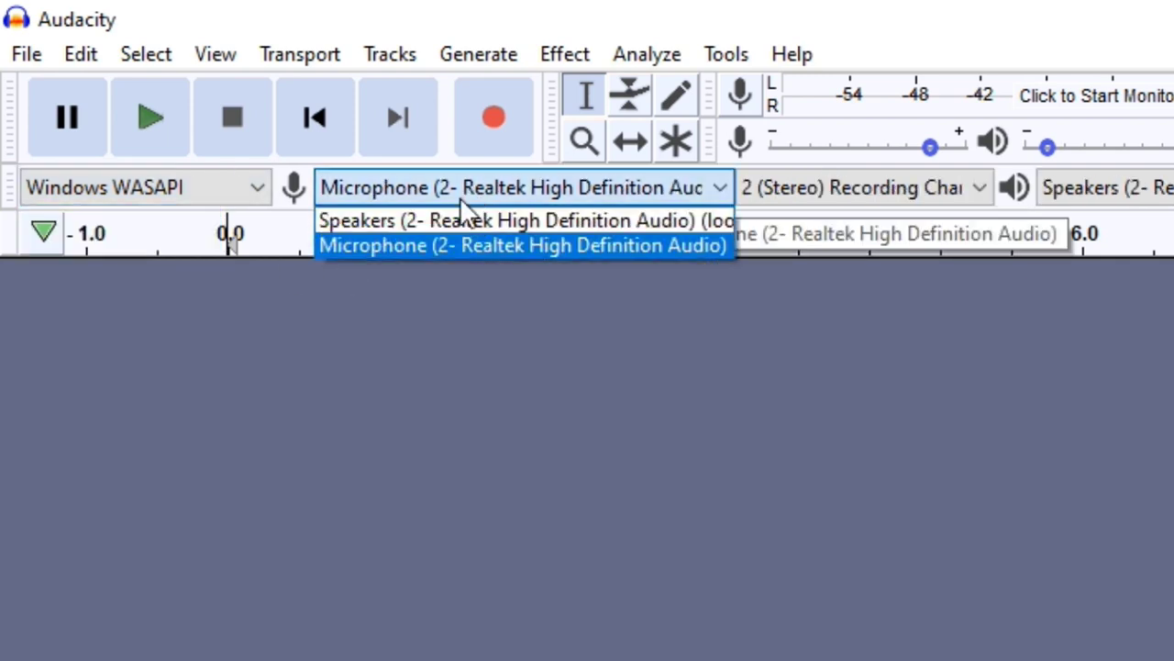
click(533, 245)
click(1090, 188)
click(1090, 186)
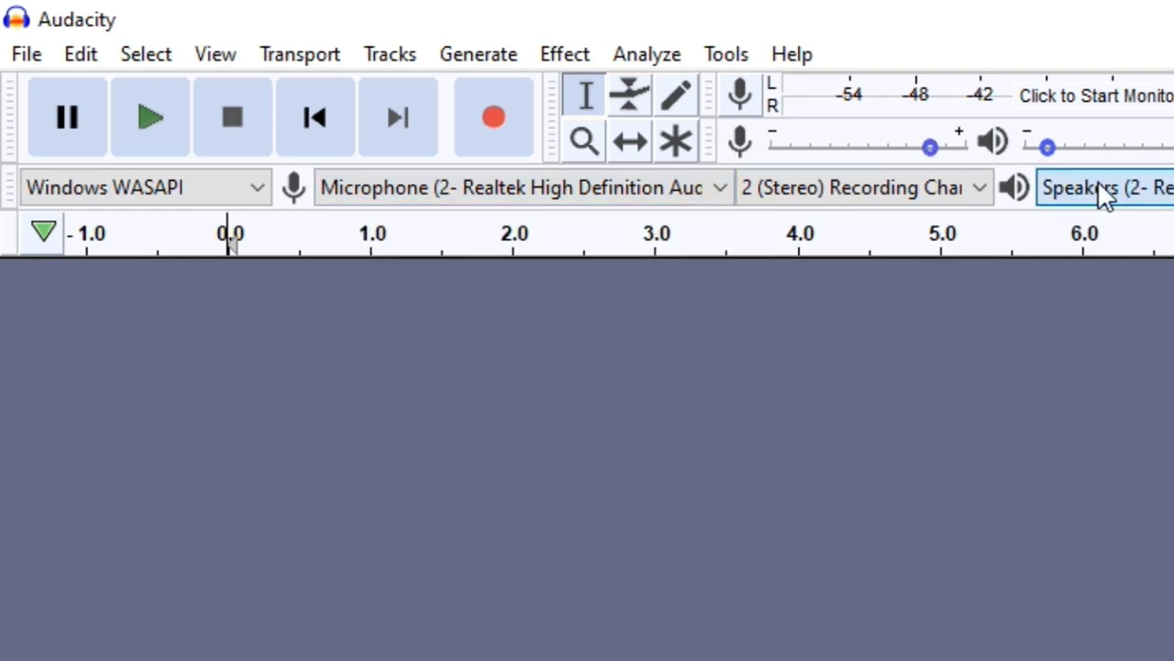
click(839, 189)
click(826, 212)
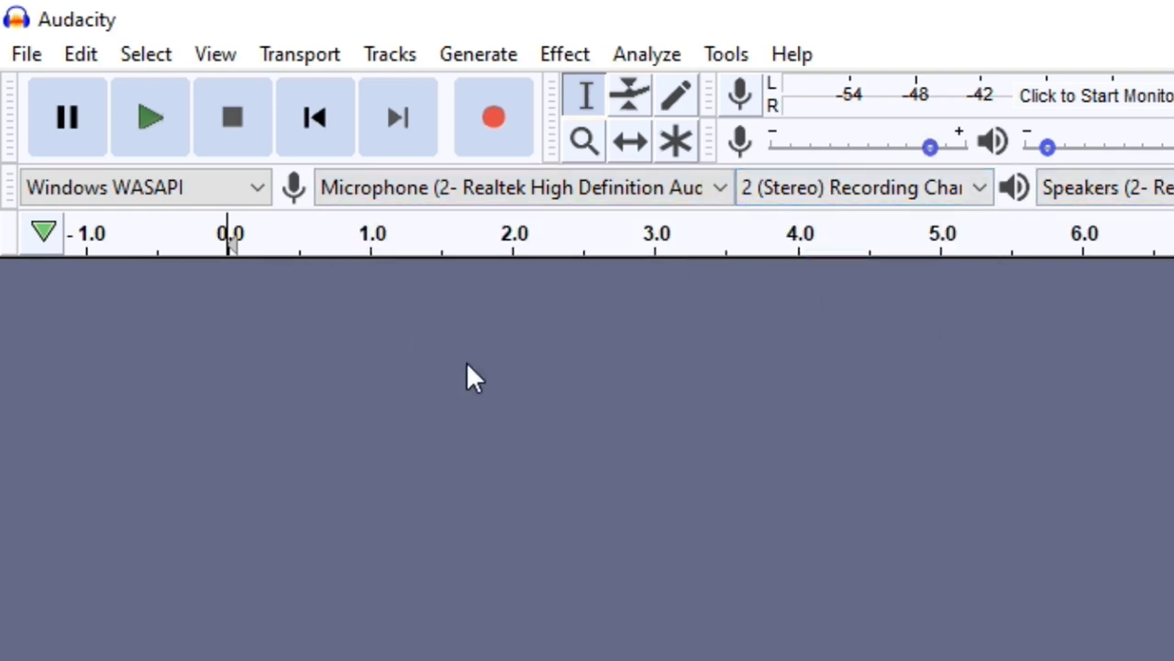
Set the recording device to Speakers (2- Realtek High Definition Audio) instead of the microphone.
click(602, 187)
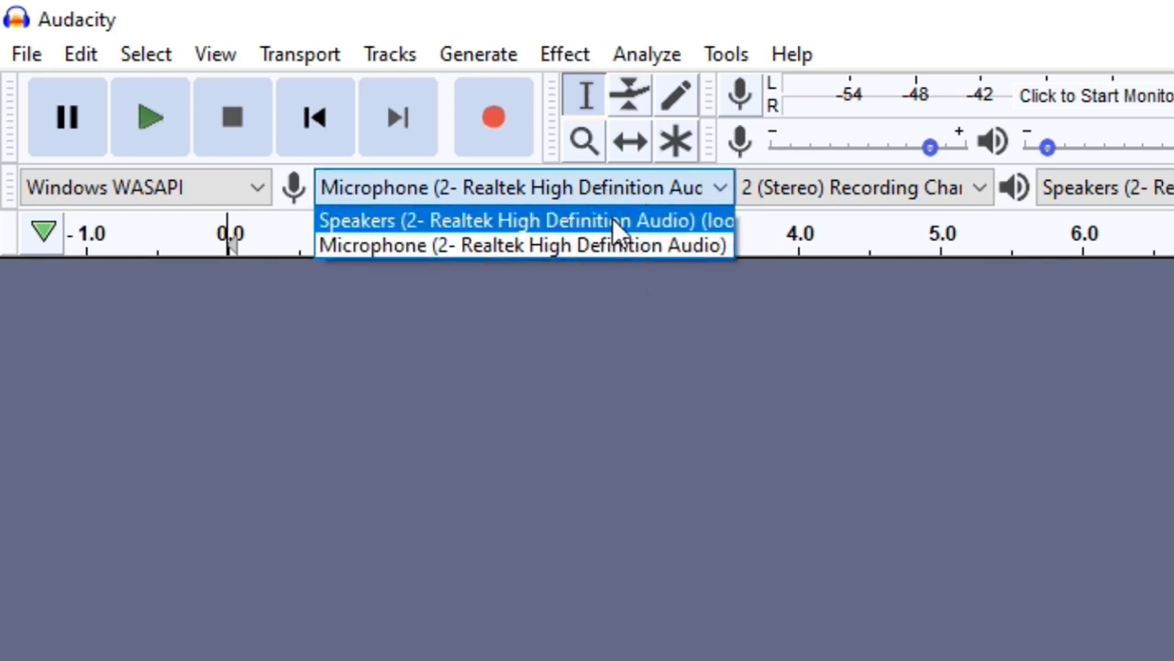
click(626, 197)
click(626, 197)
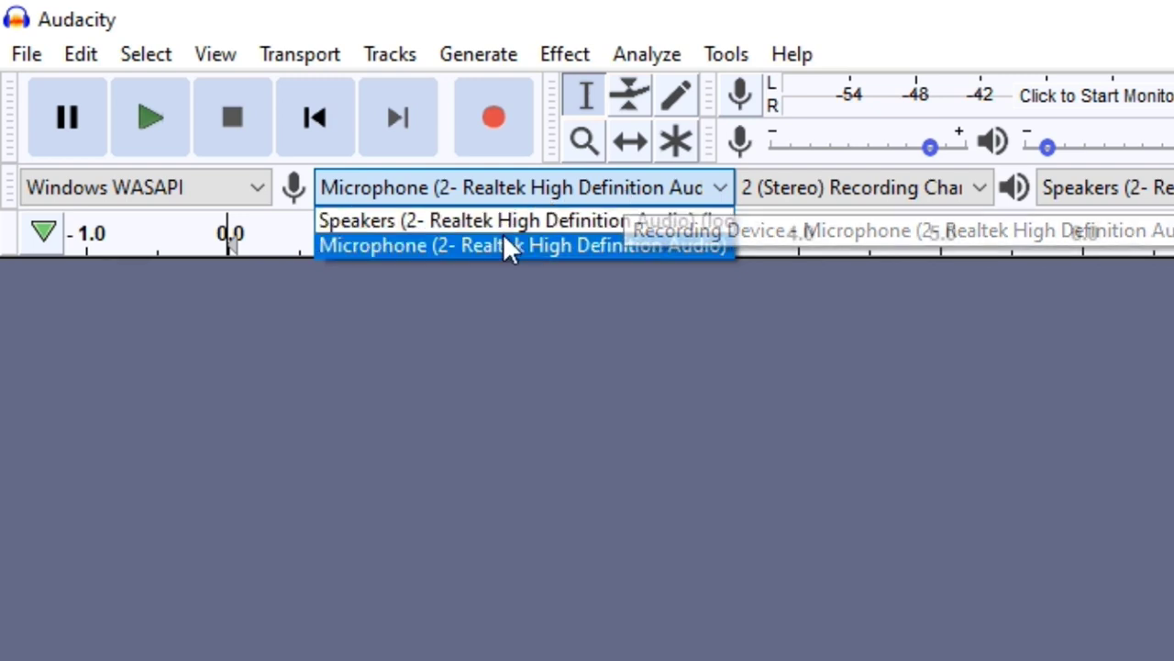
click(378, 220)
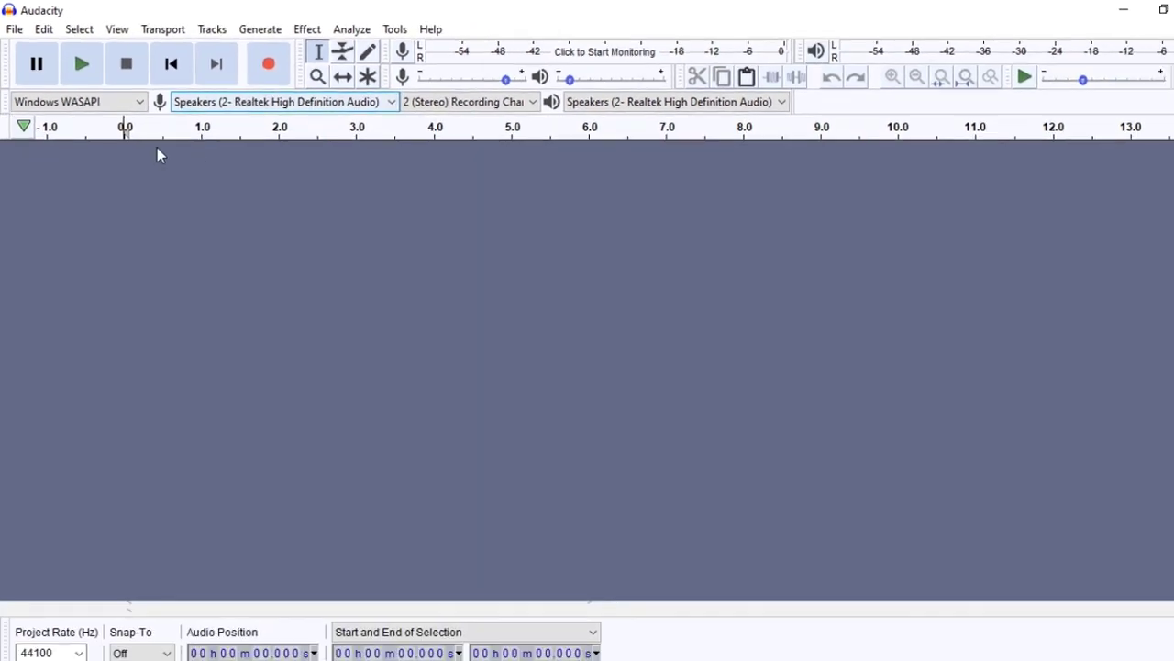
Minimize Audacity and open the Sound settings from Control Panel's Hardware and Sound category.
click(1080, 9)
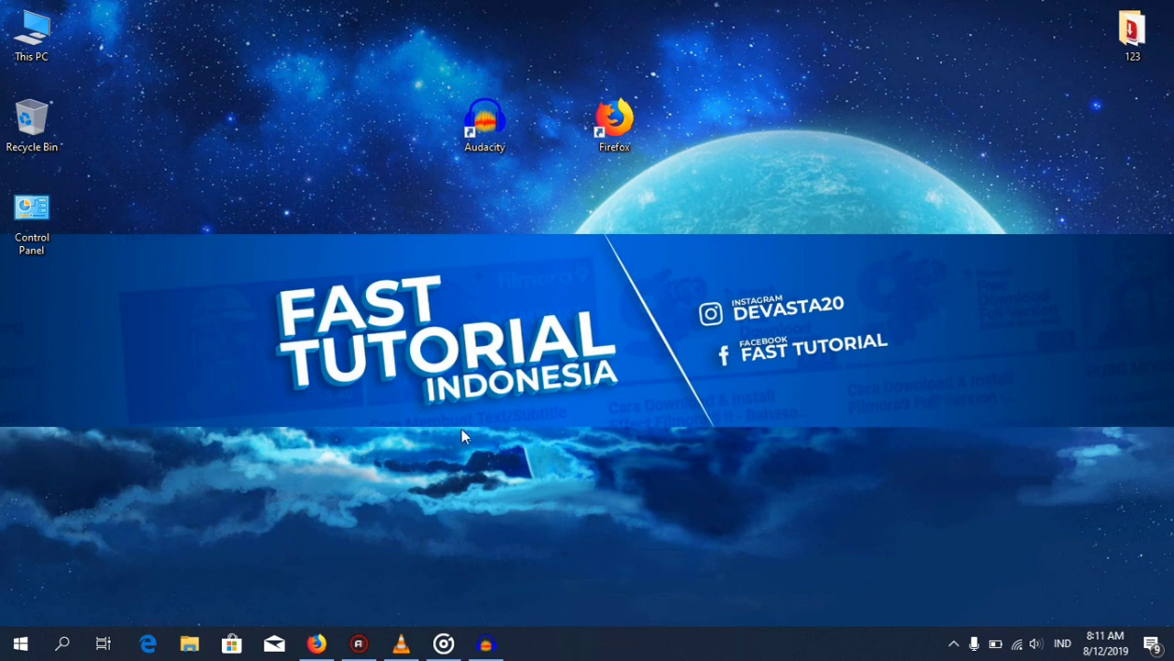
right_click(372, 306)
click(396, 356)
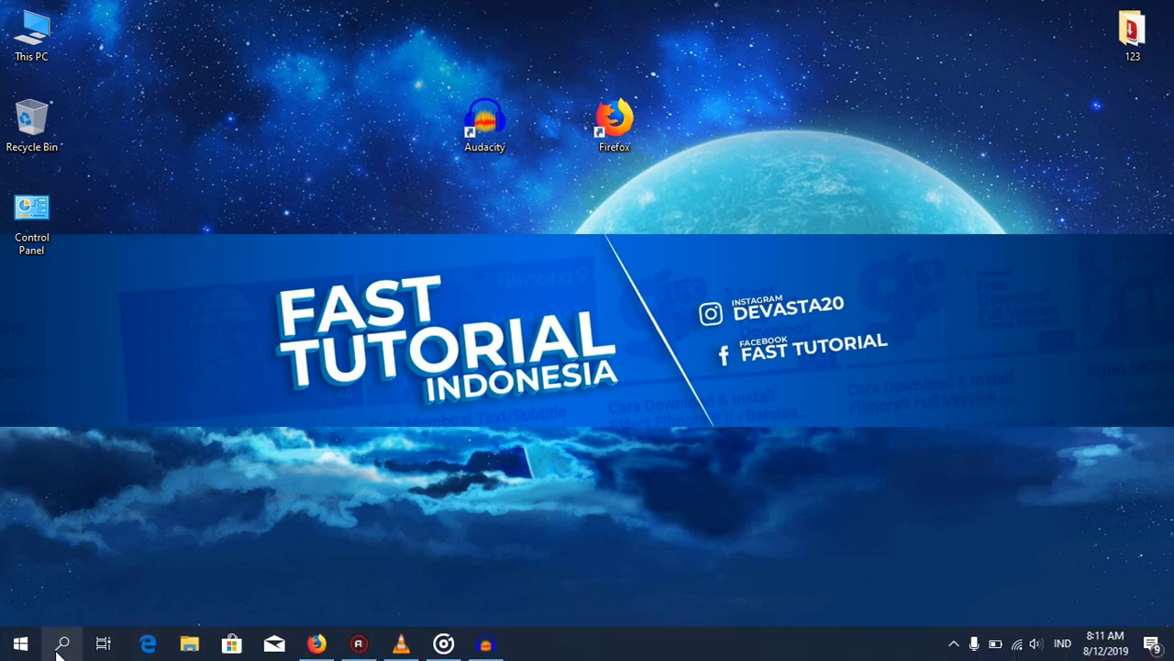
click(62, 646)
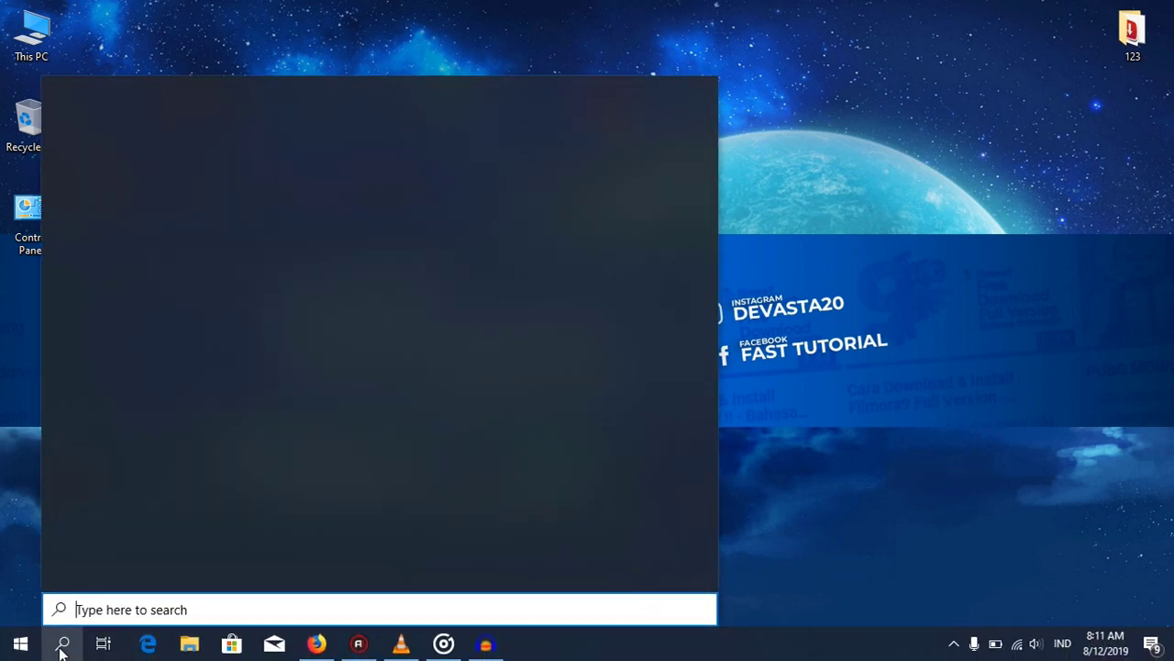
text(contr)
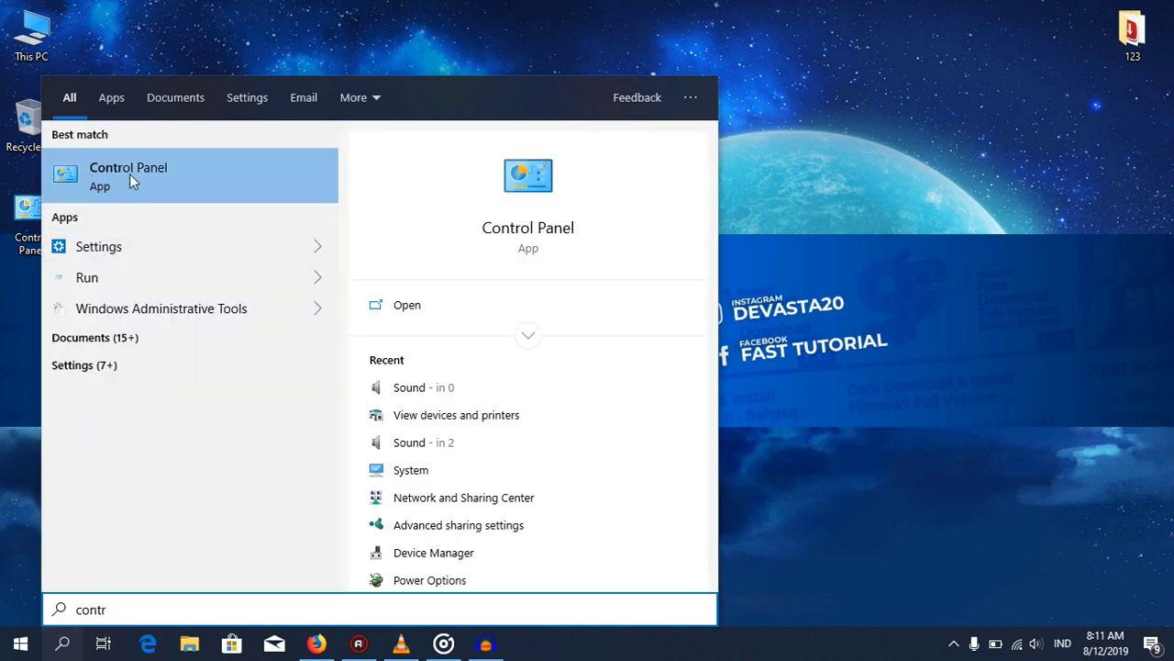
click(129, 174)
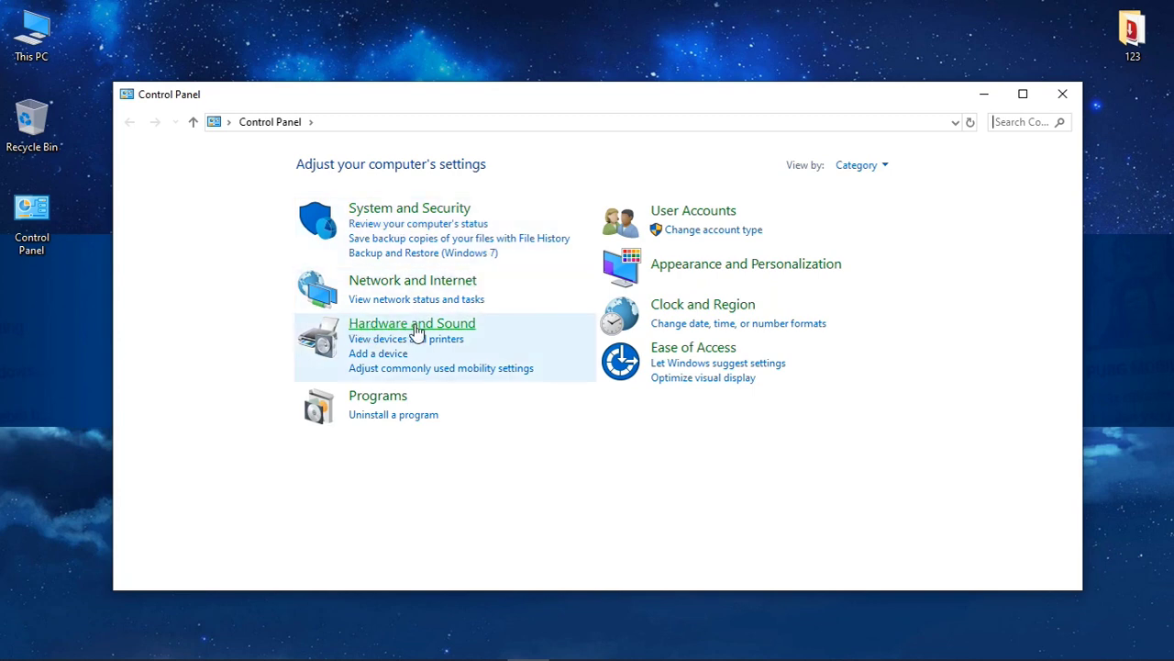
click(415, 328)
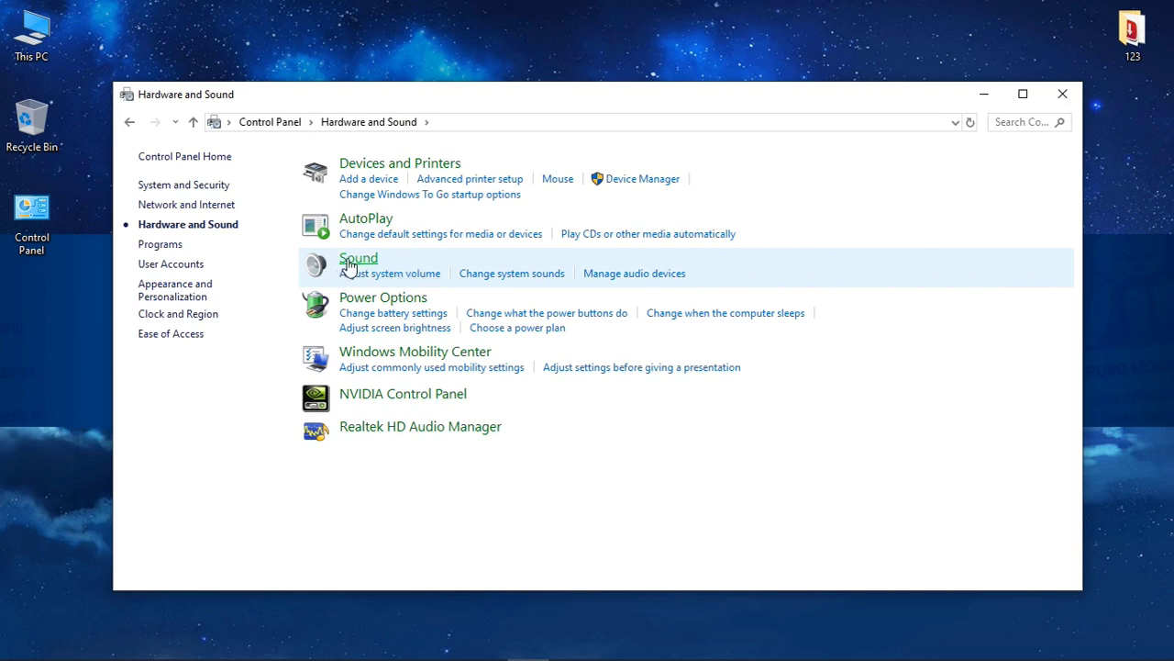
click(369, 260)
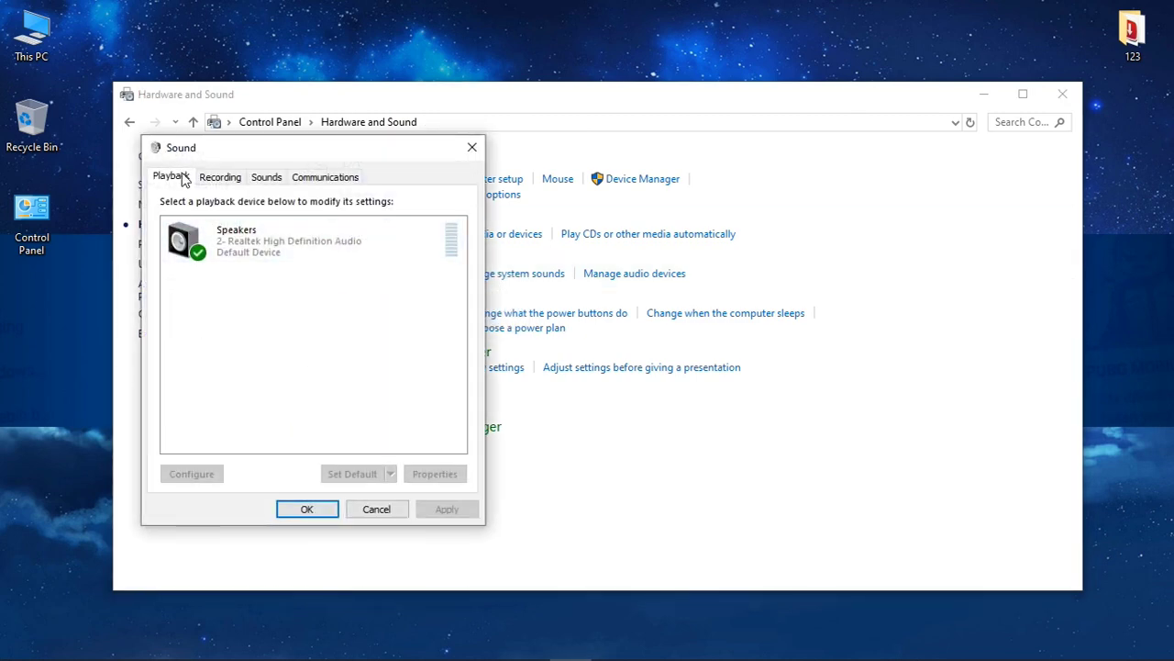
Select the Speakers playback device to watch its level meter and shift the Sound dialog slightly aside.
click(206, 246)
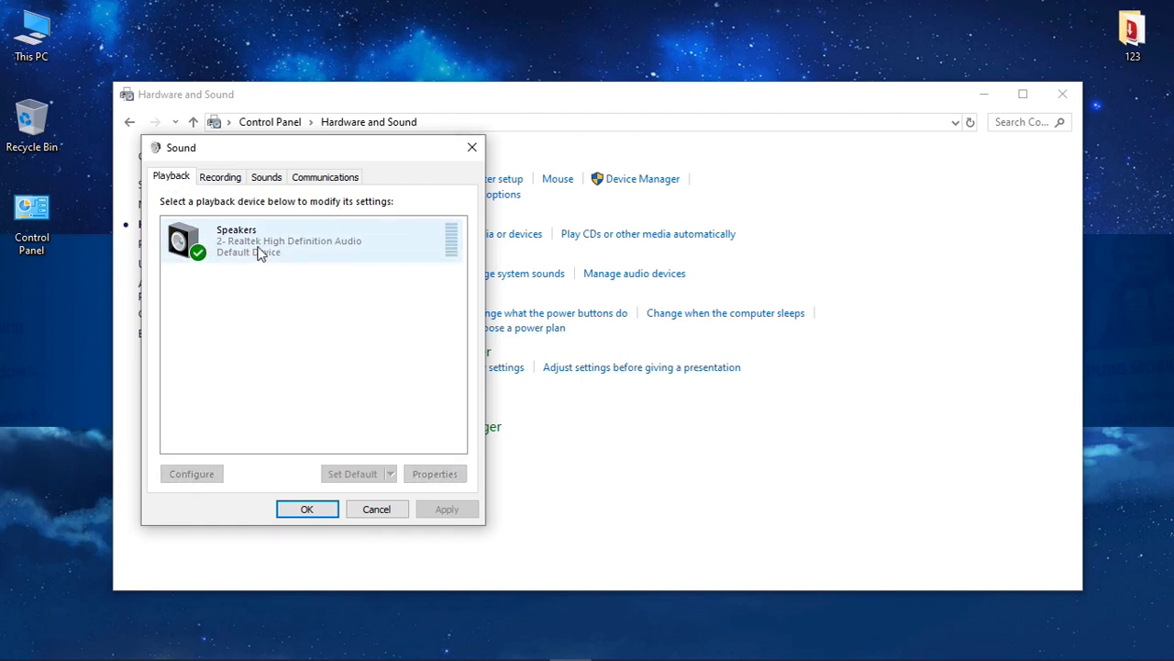
click(260, 253)
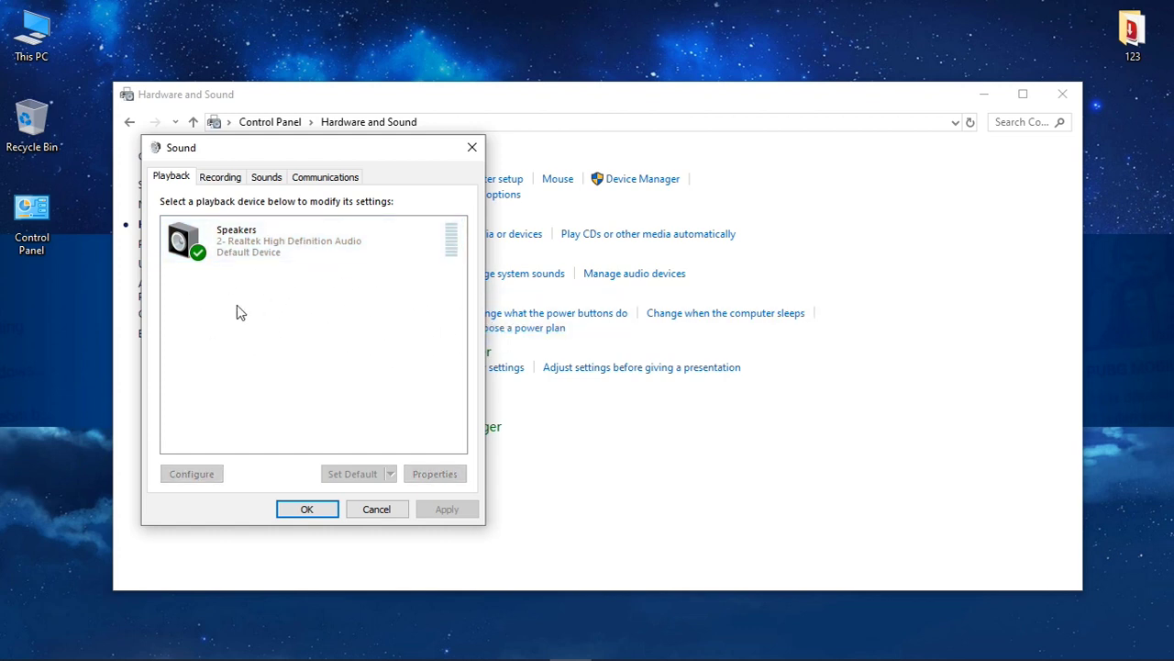
click(321, 232)
drag(330, 144, 302, 145)
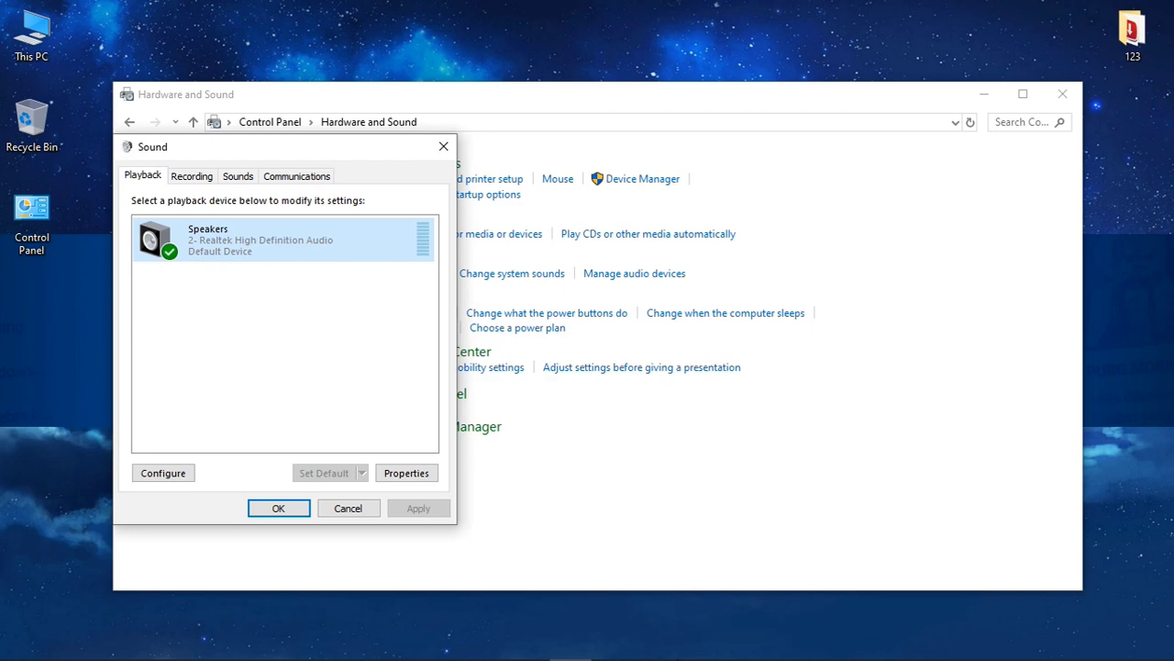
Switch to the music player, place its window beside the Sound dialog and play the Skinnyfabs track from the start.
click(568, 642)
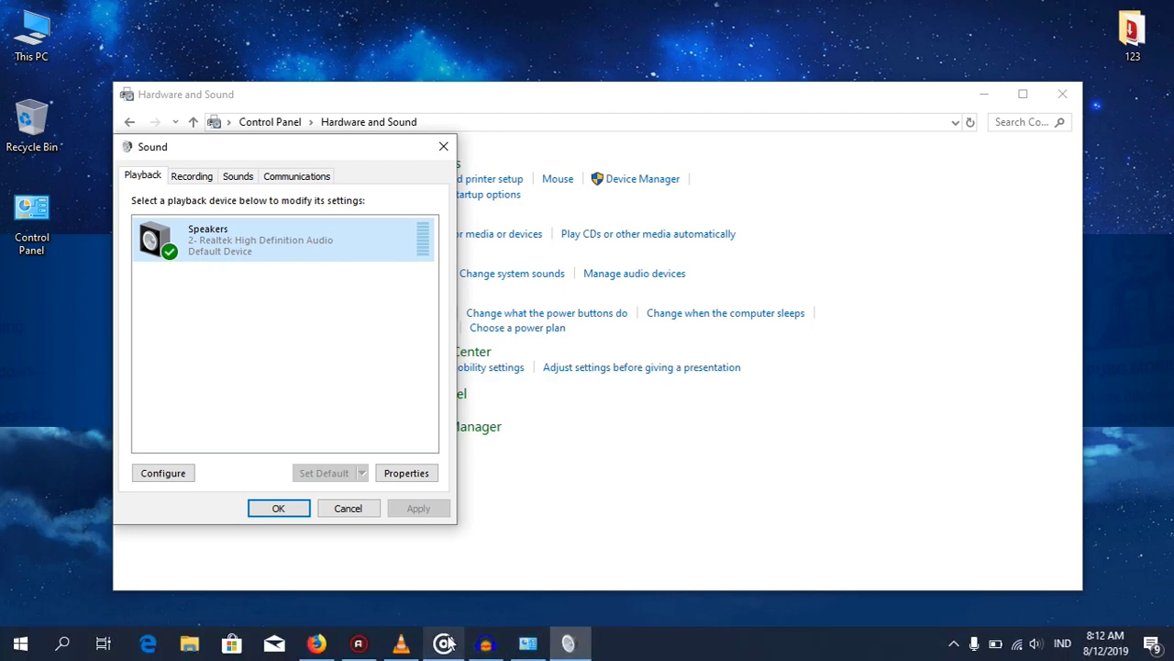
drag(532, 42, 750, 47)
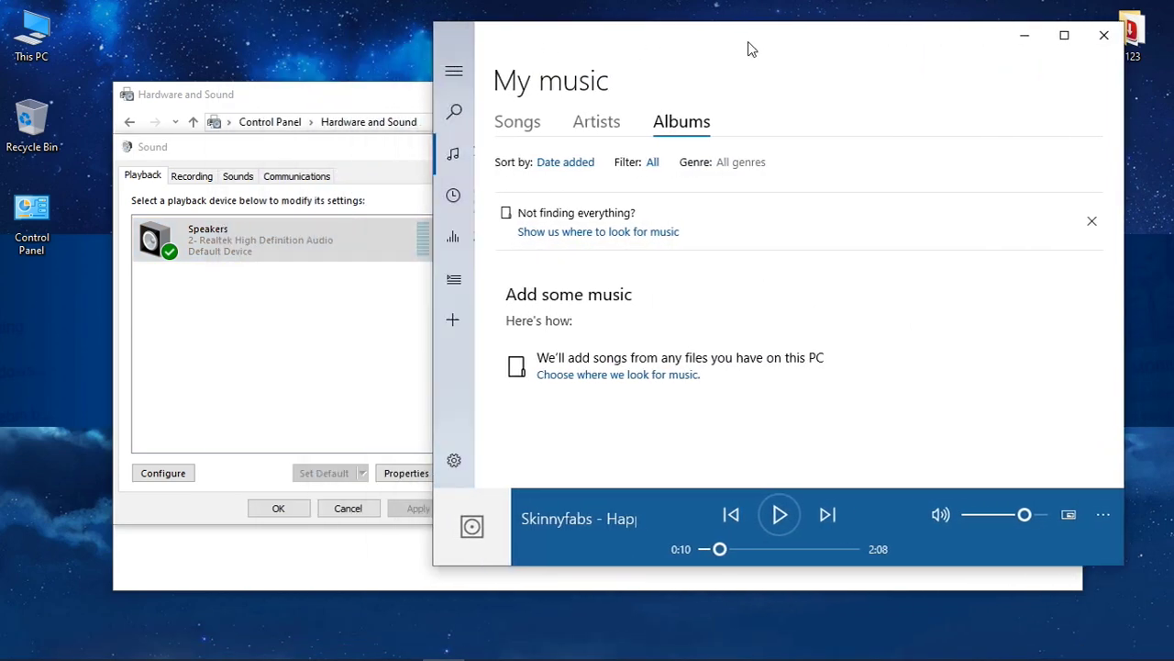
drag(720, 548, 707, 548)
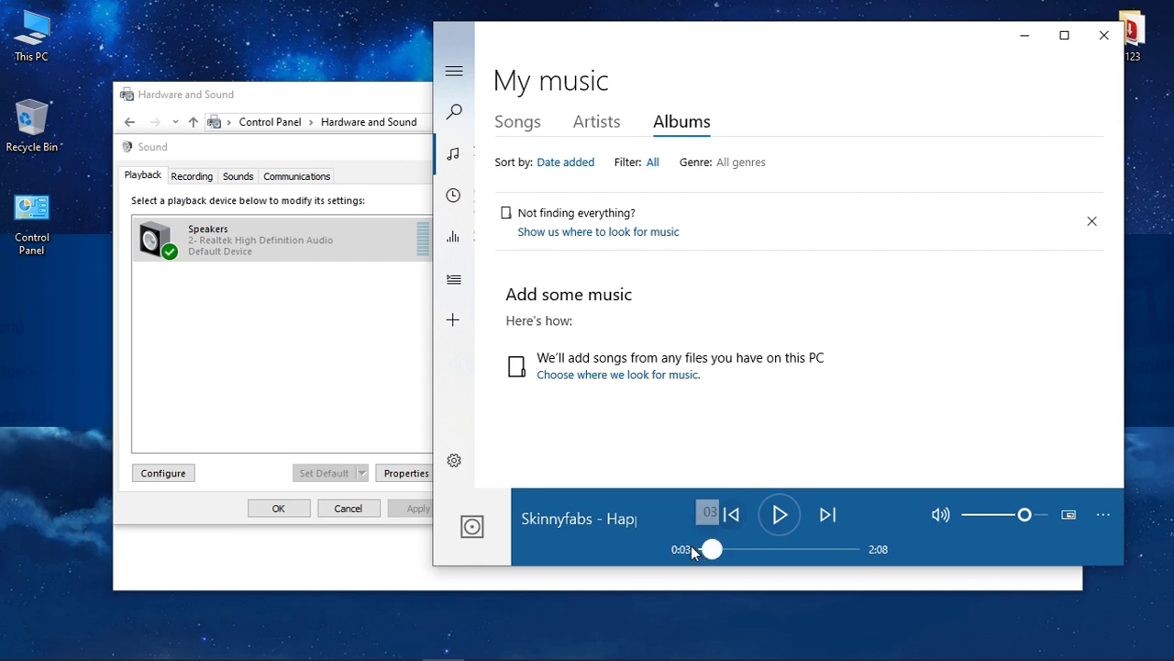
click(779, 514)
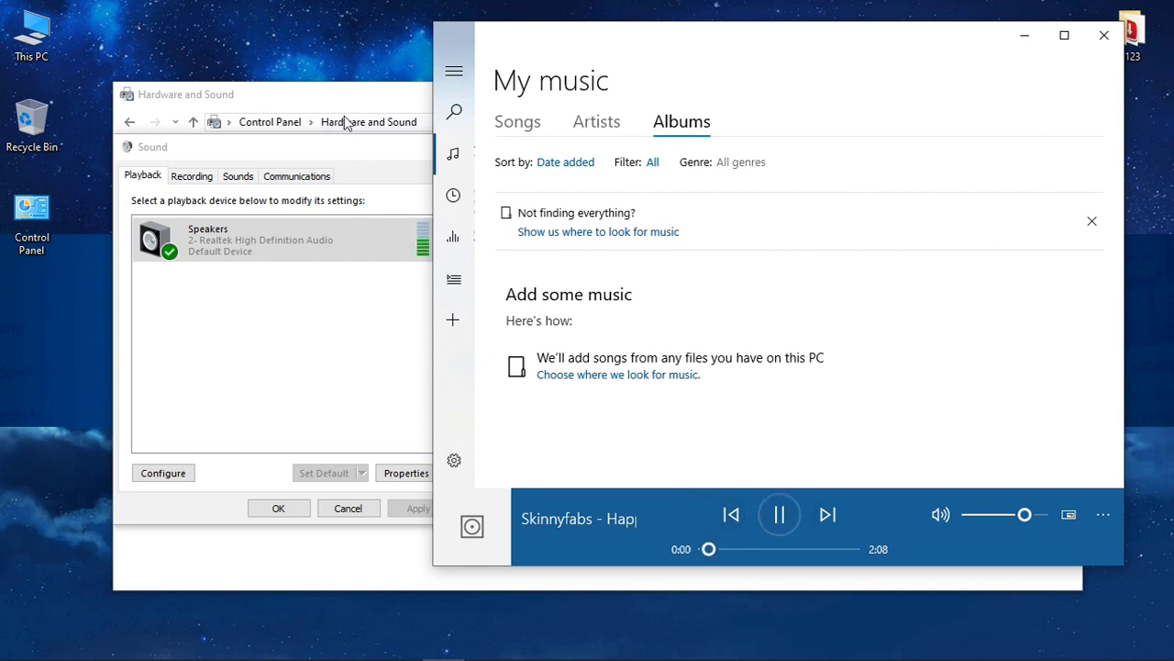
Bring the Sound dialog forward to watch the Speakers level meter, pause the music track and move the dialog clear of the player.
click(333, 147)
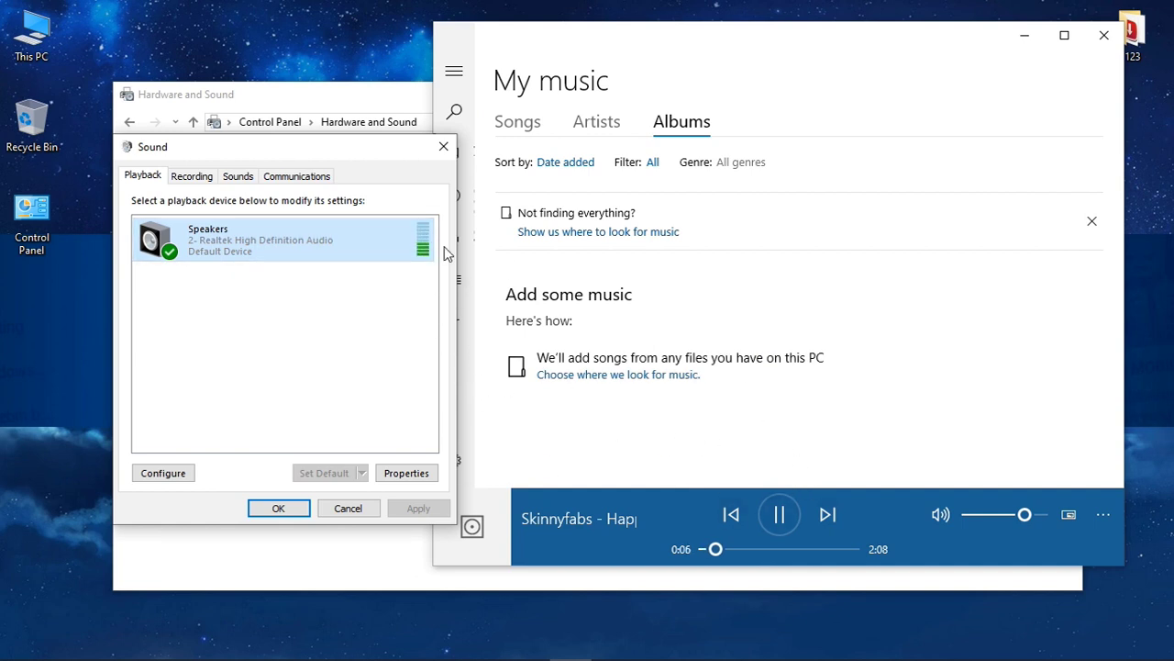
click(779, 513)
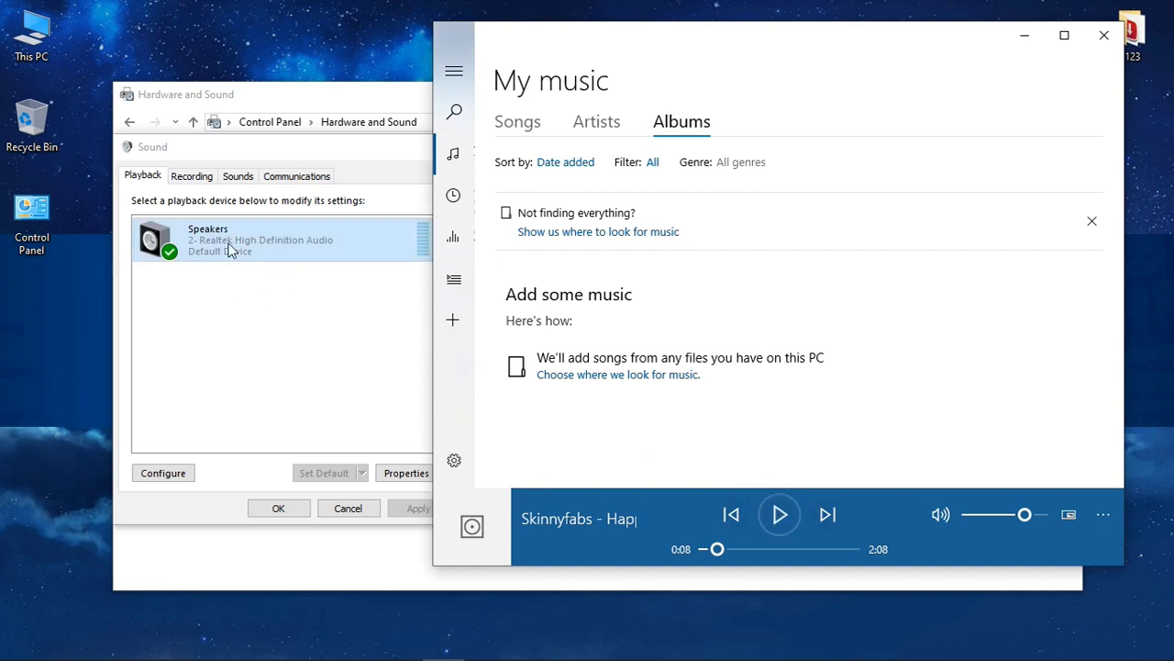
drag(382, 146, 350, 144)
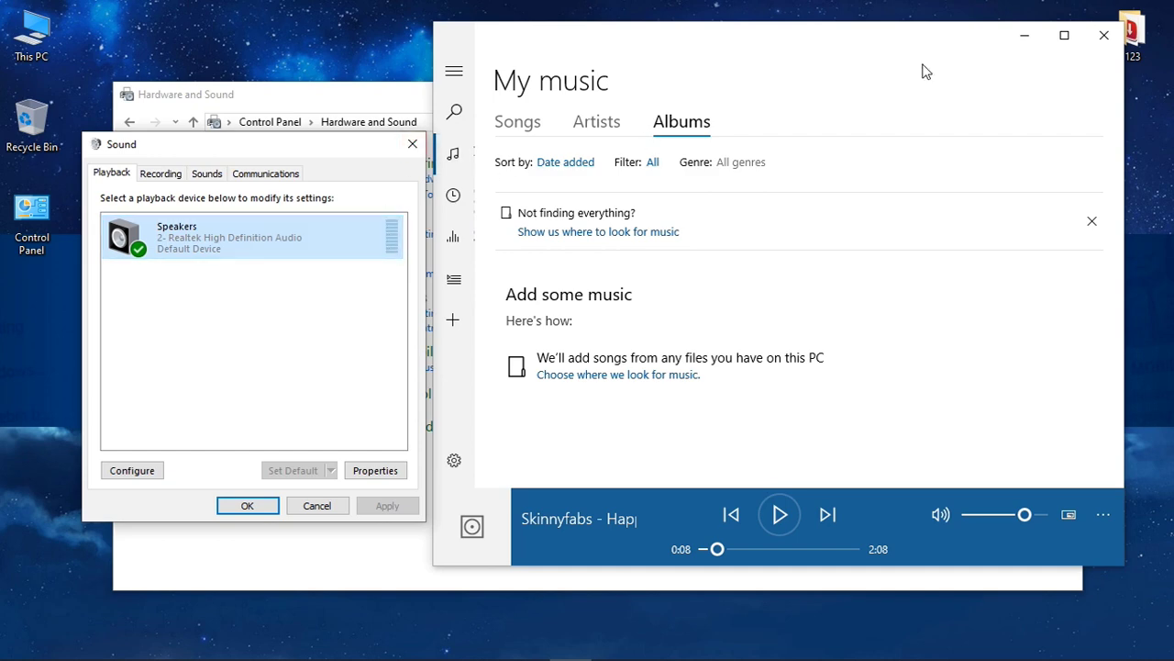
Close the music player, the Sound dialog and the Hardware and Sound window.
click(1104, 35)
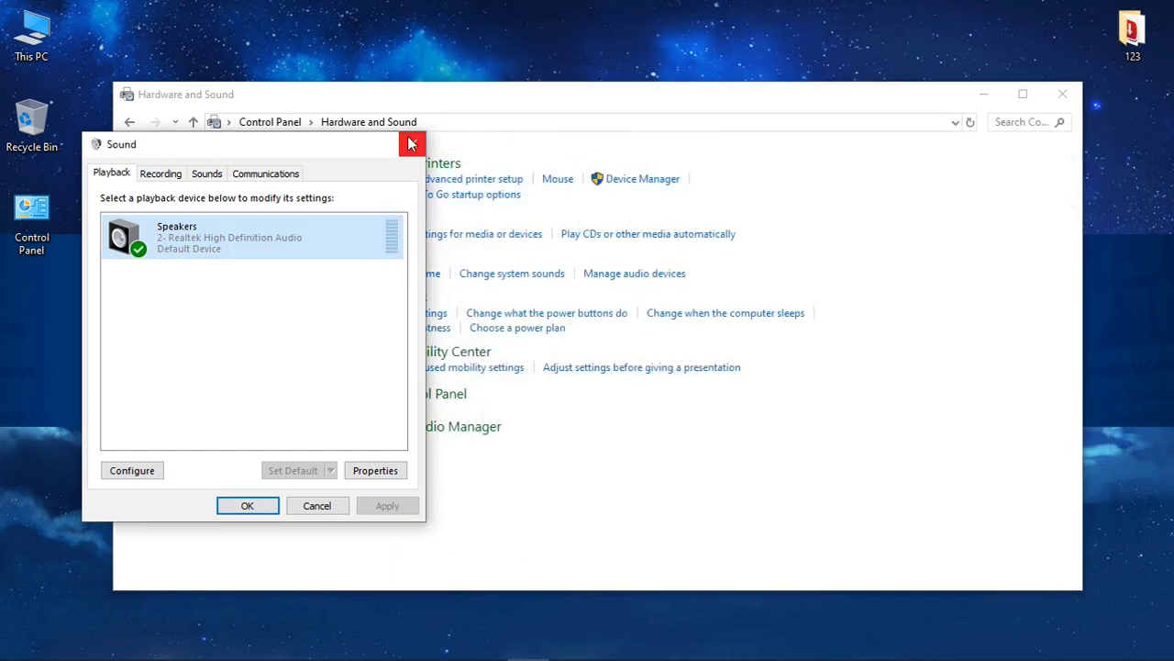
click(412, 144)
click(1062, 94)
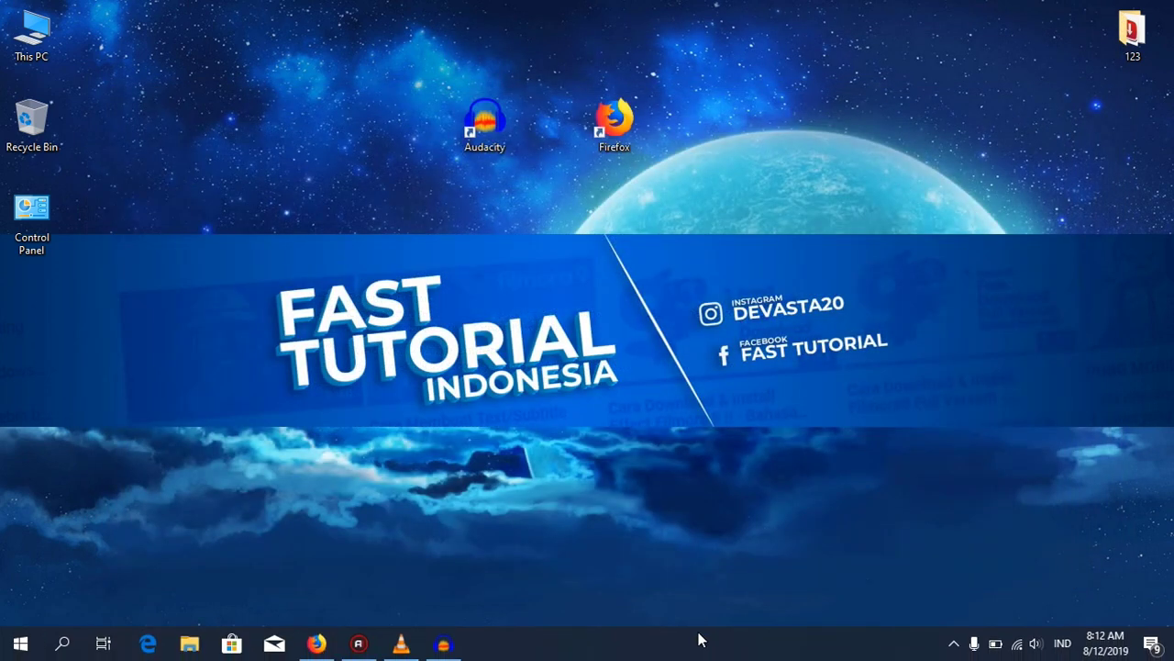
Switch to Audacity and set recording to Speakers (2- Realtek High Definition Audio) (loopback) with 2 (Stereo) Recording Channels.
click(447, 645)
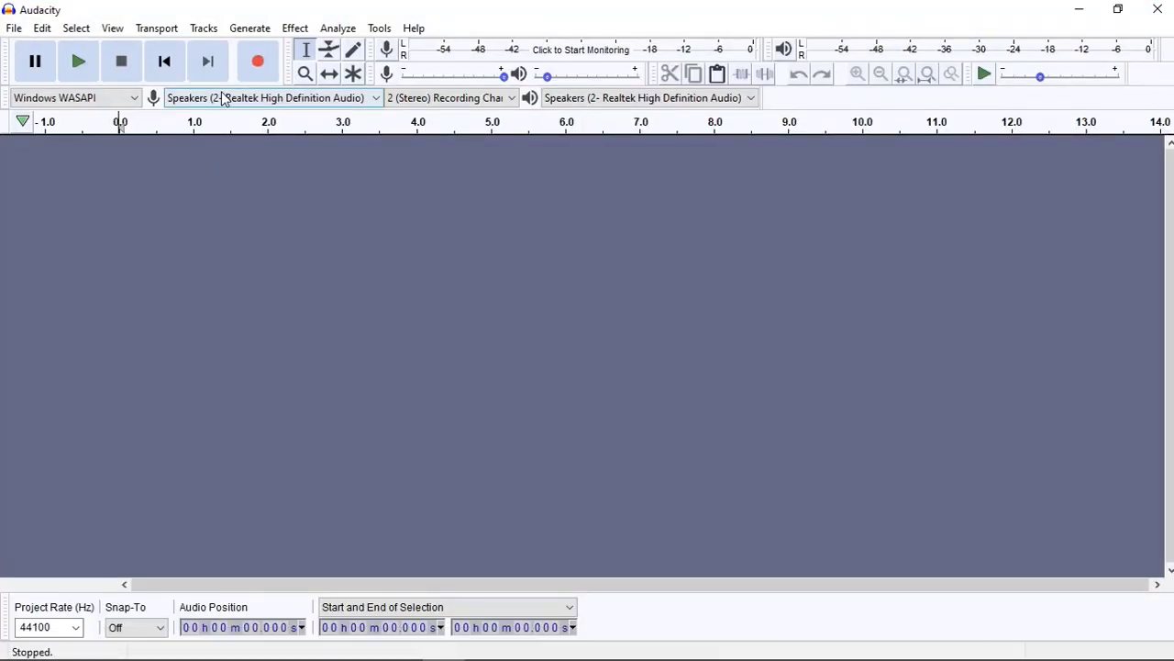
click(231, 99)
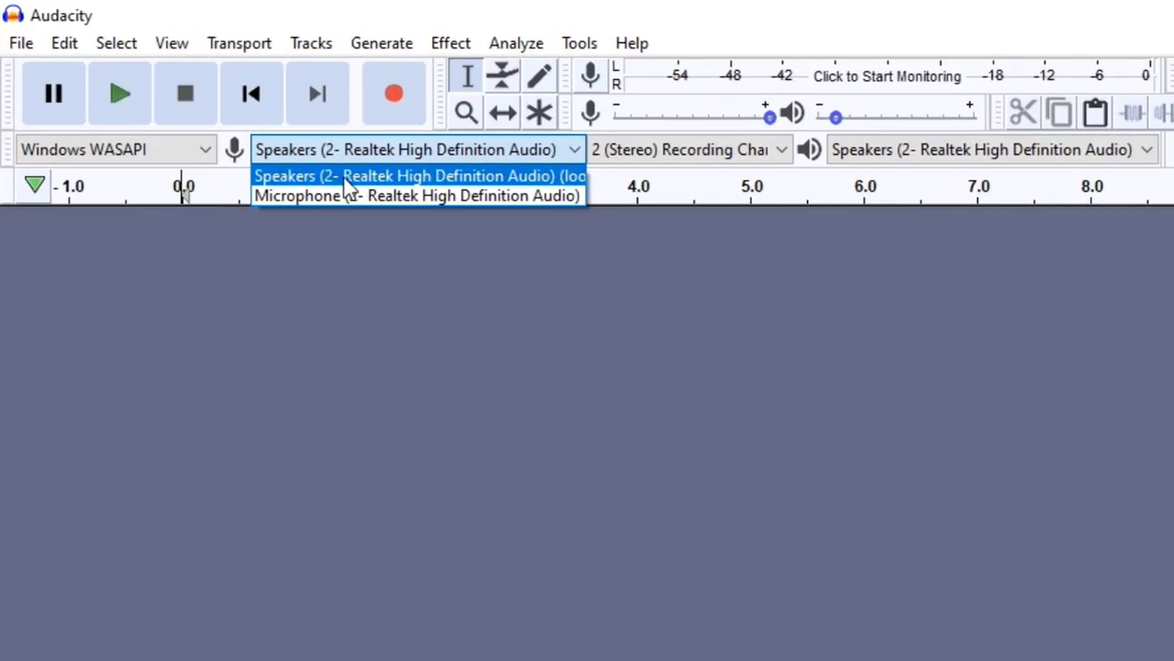
click(223, 116)
click(644, 152)
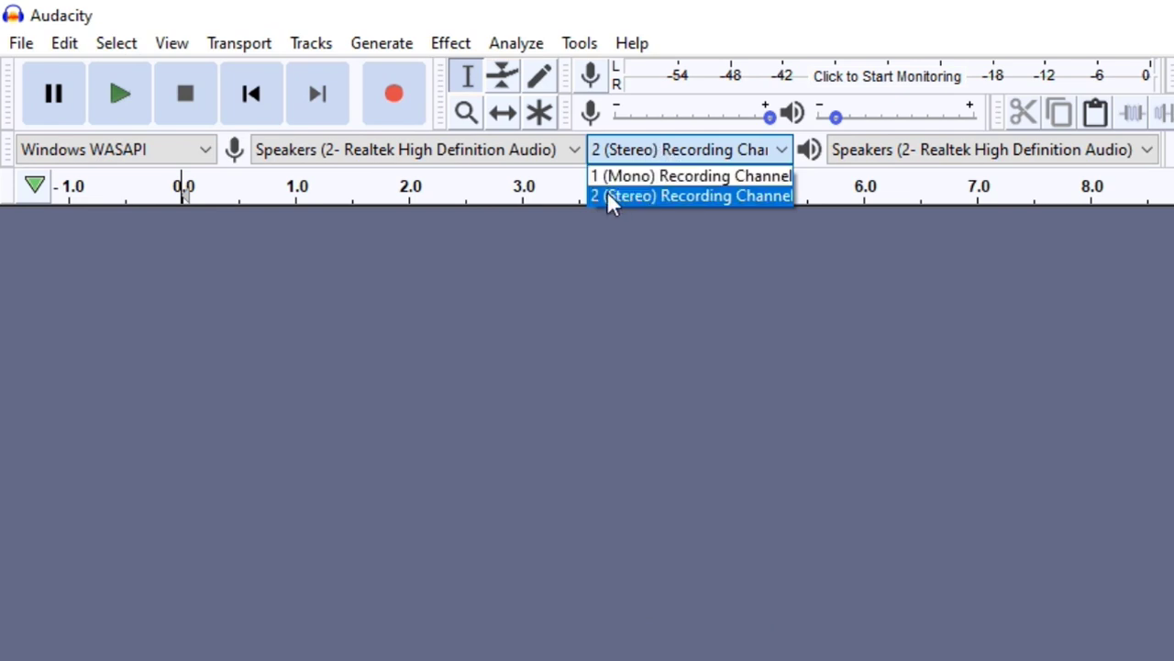
click(639, 199)
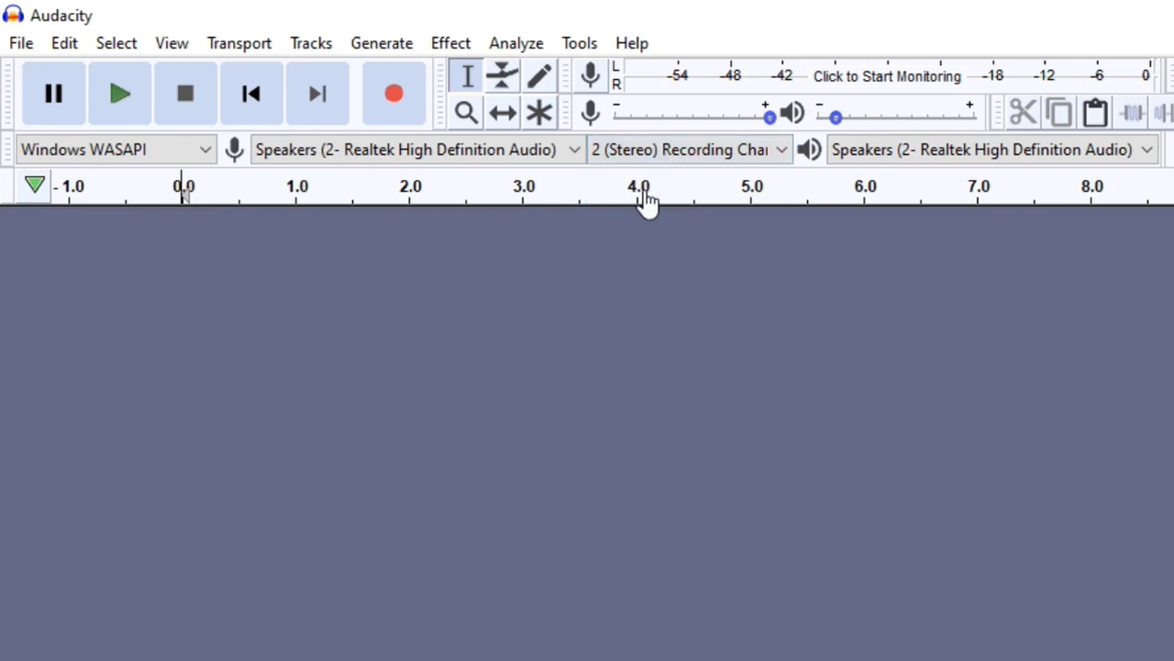
Set the playback device to Speakers (2- Realtek High Definition Audio), matching the recording device.
click(1009, 156)
click(945, 176)
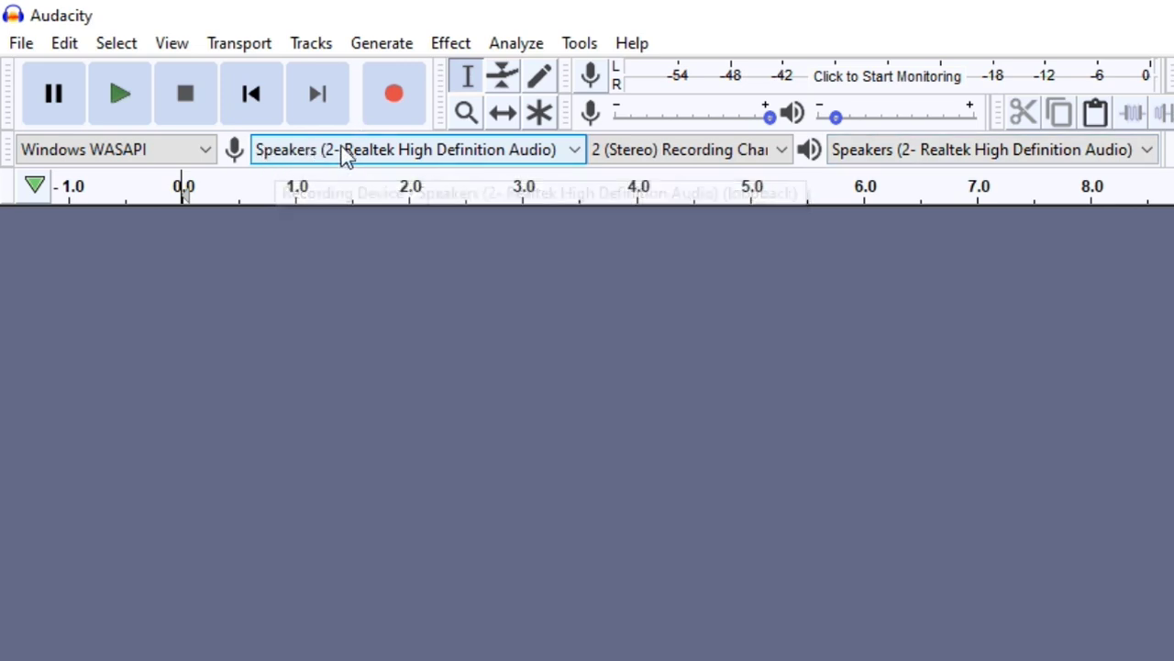
click(1064, 157)
click(903, 176)
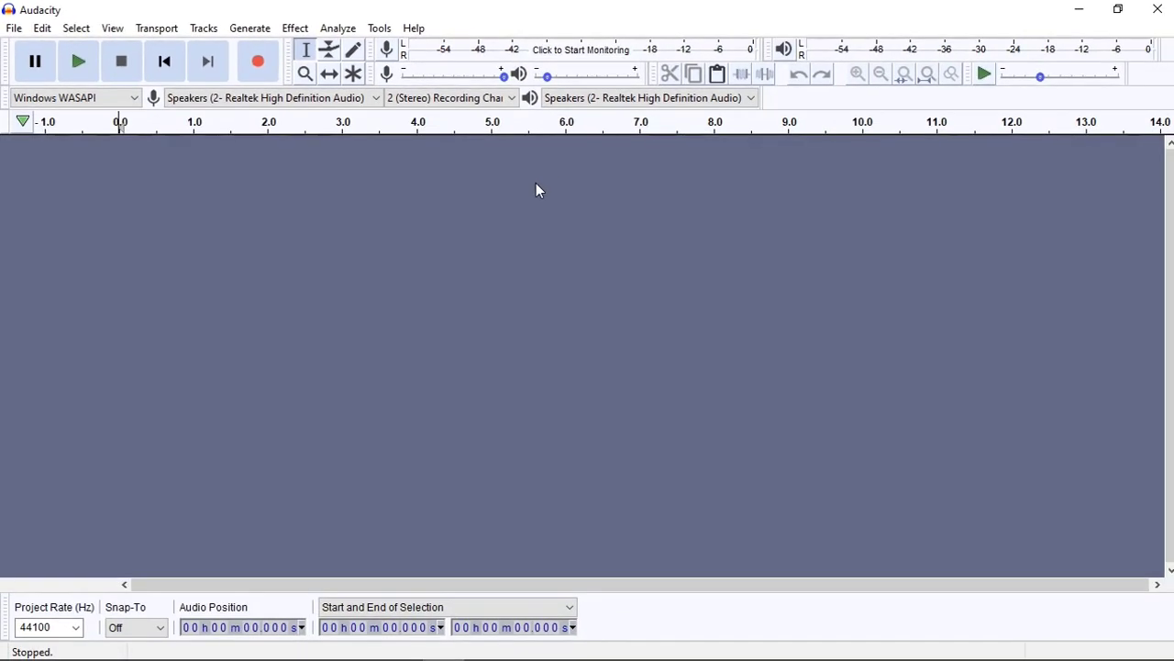
Restore the maximized Audacity window to a smaller size and move it over to one side of the desktop.
double_click(486, 10)
drag(527, 17, 791, 25)
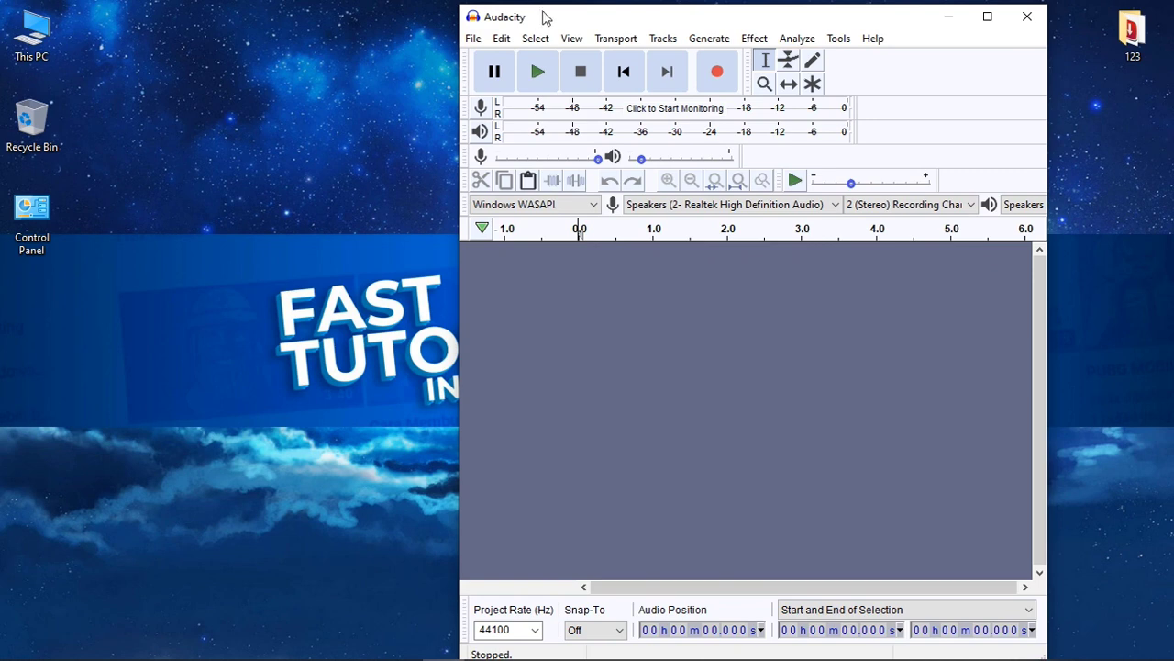
drag(543, 17, 633, 13)
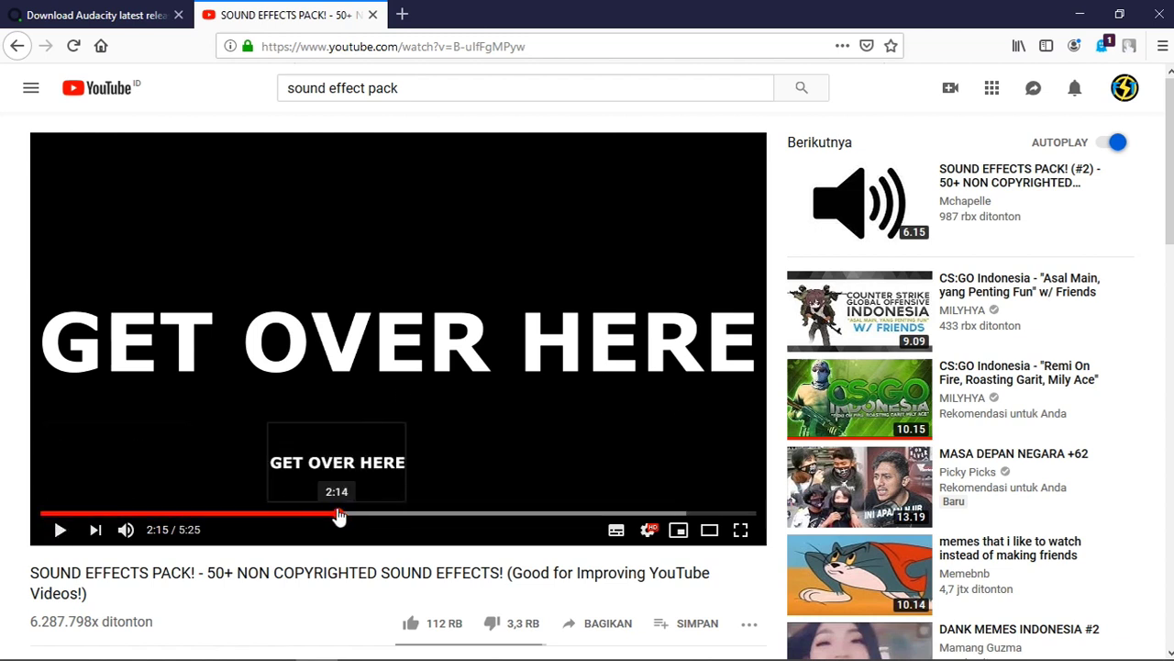
Preview the GET OVER HERE effect in the YouTube sound effects video, pause it and cue the video back to 2:12.
drag(338, 517, 325, 517)
click(60, 530)
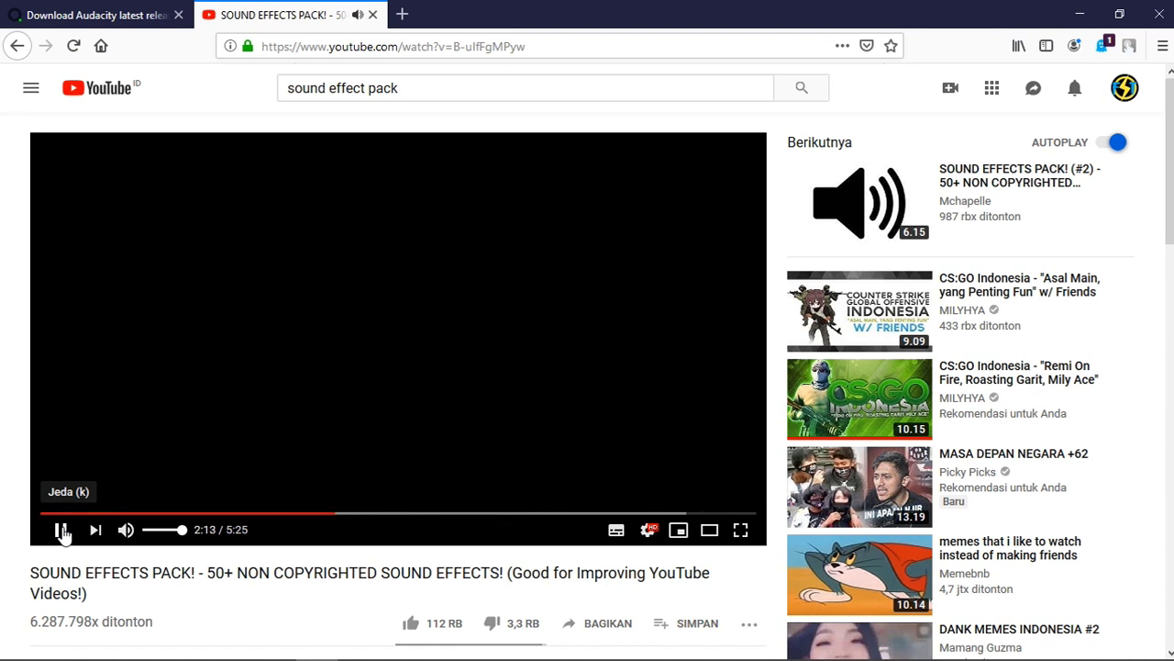
click(62, 533)
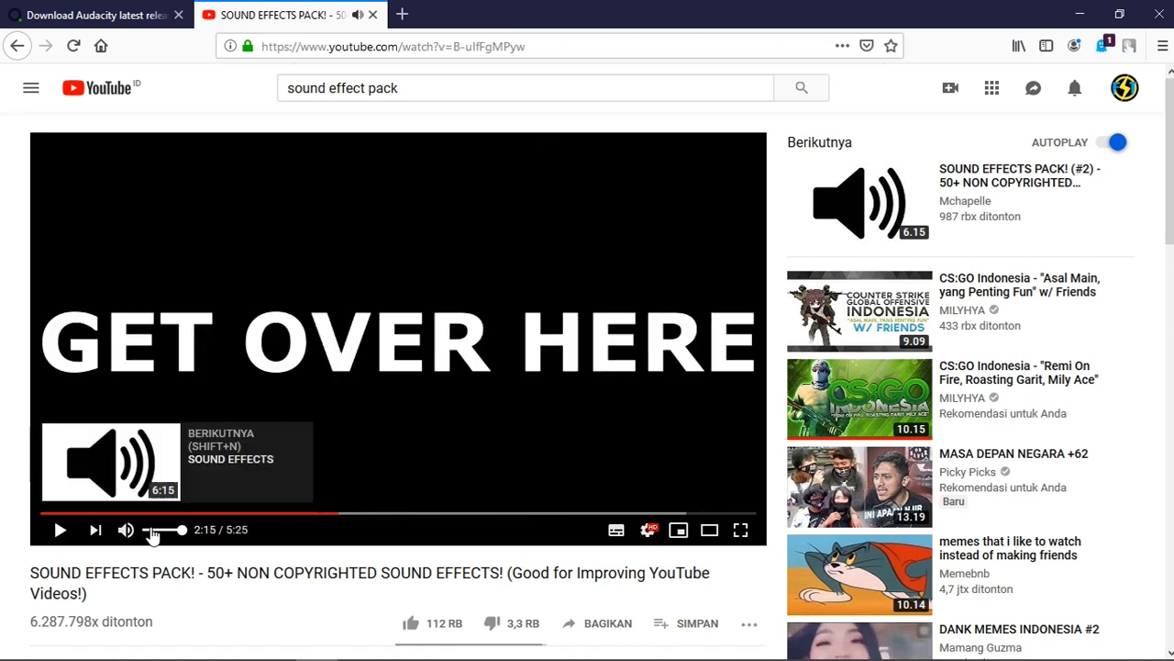
click(339, 518)
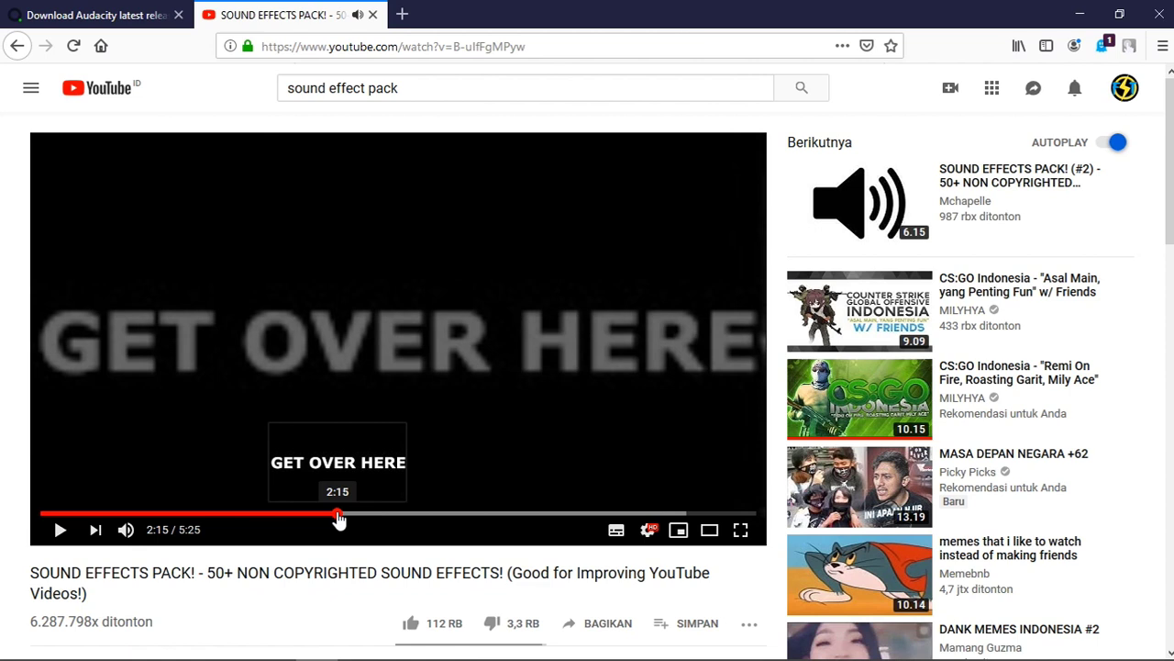
drag(340, 518, 334, 519)
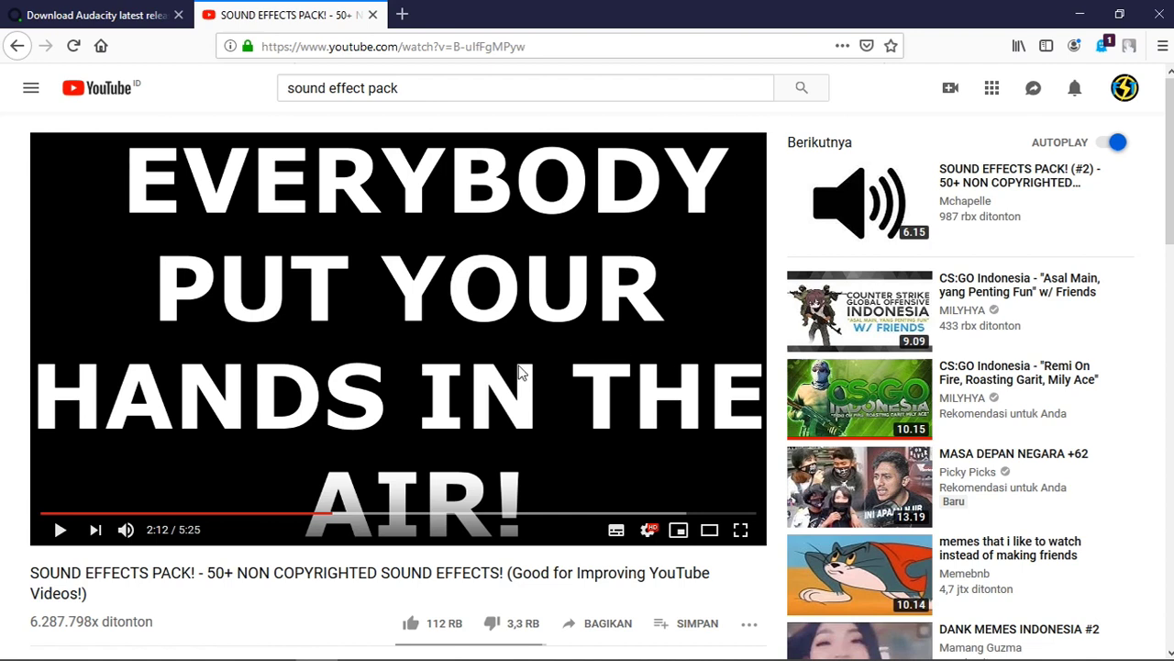
Arrange Audacity and Firefox side by side, with Audacity on the right half and the YouTube video on the left half.
mouse_move(593, 657)
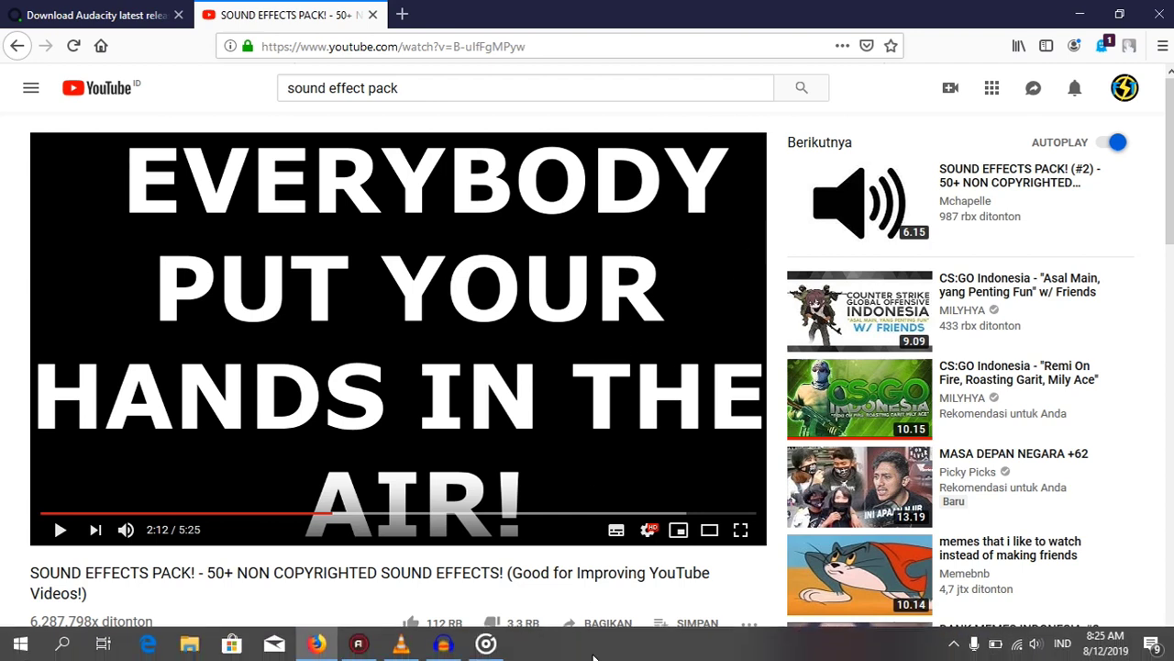
click(443, 644)
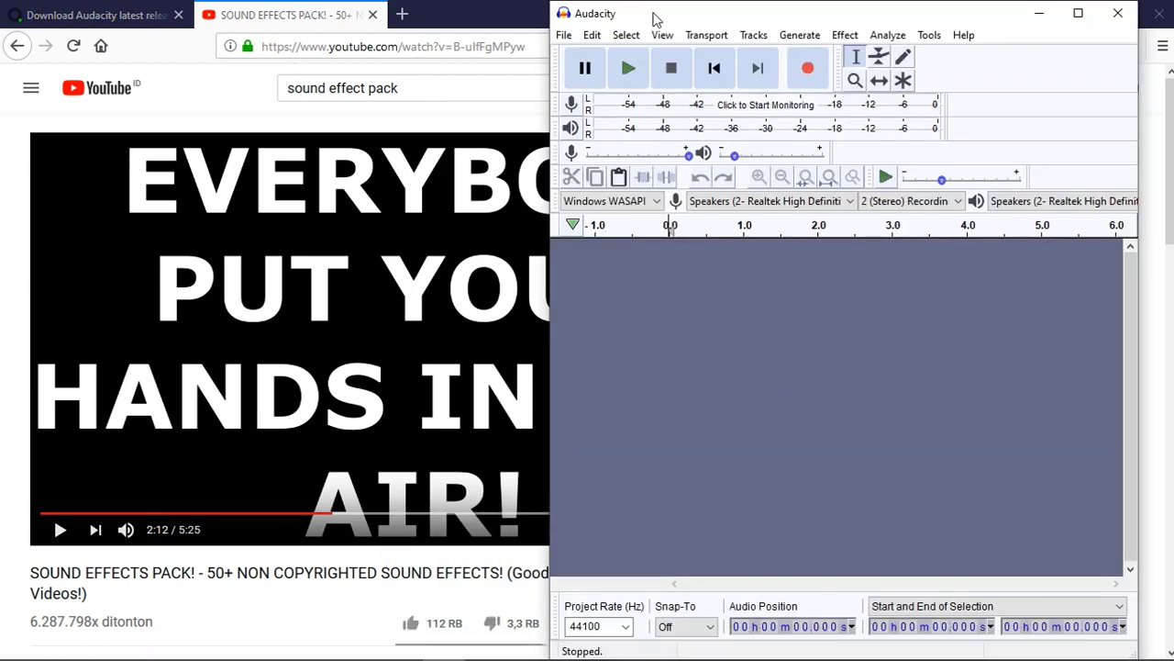
drag(655, 19, 519, 44)
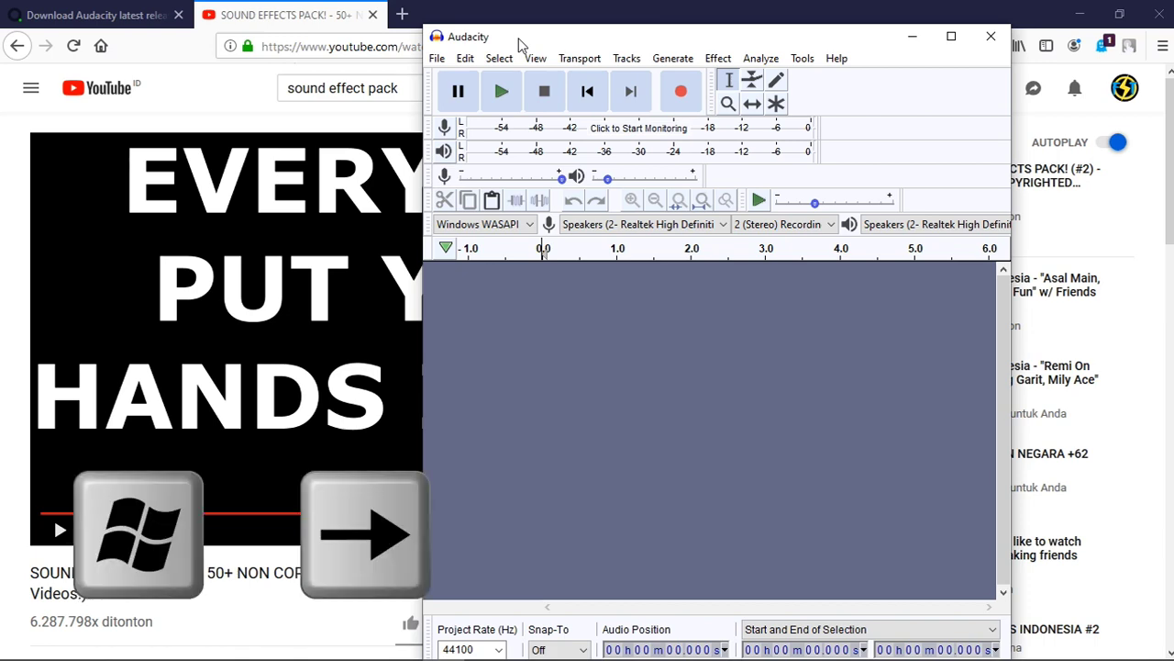
key(super+Right)
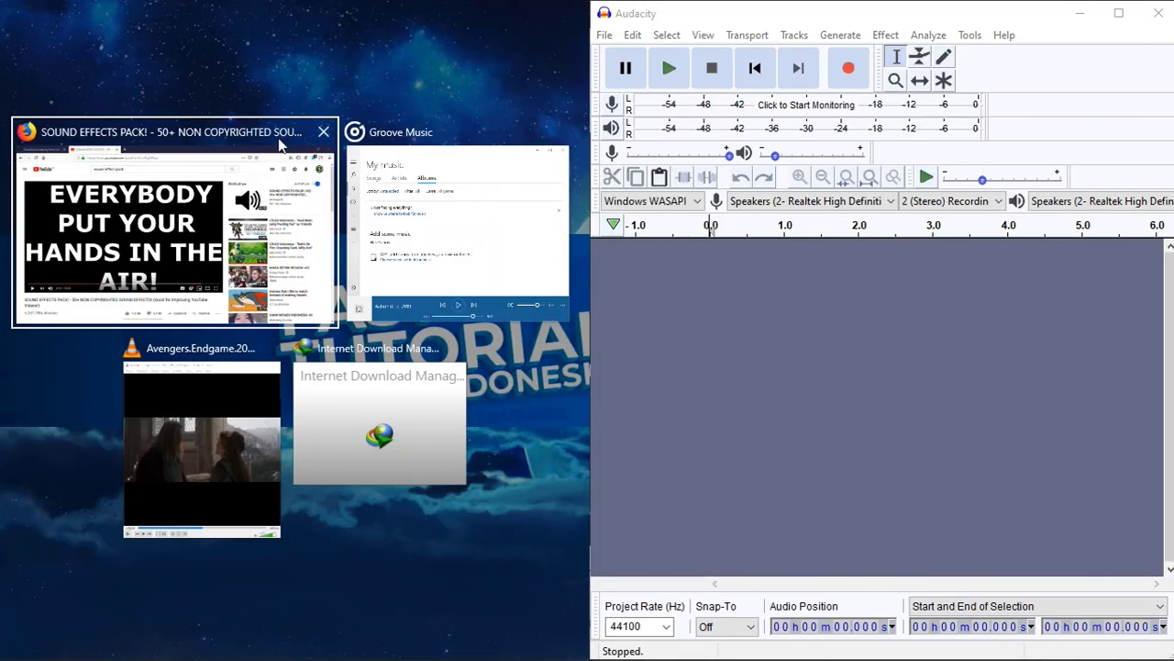
click(280, 145)
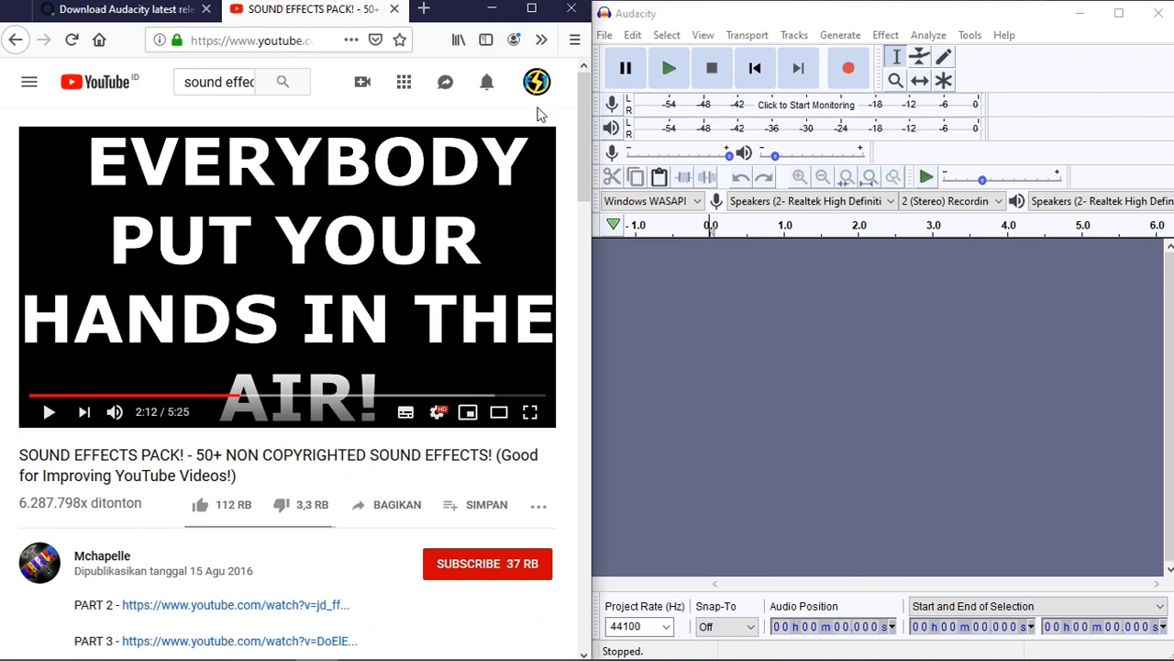
key(super+Left)
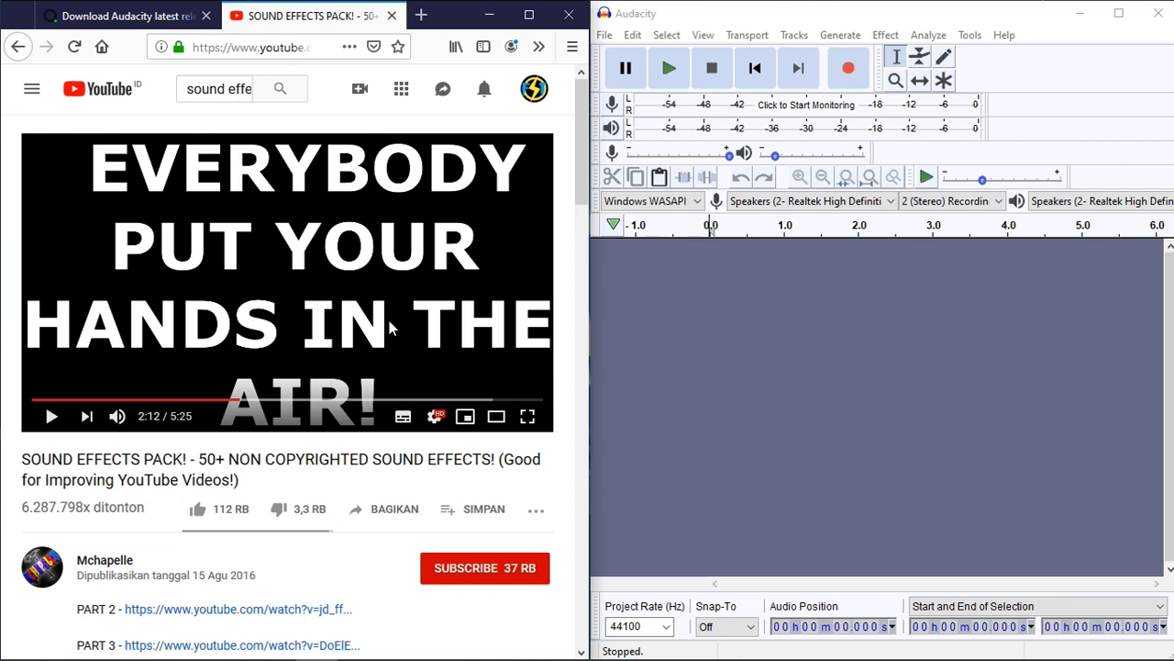
Record the GET OVER HERE effect in Audacity while the YouTube video plays, pausing the video and stopping the recording after the sound ends.
click(840, 22)
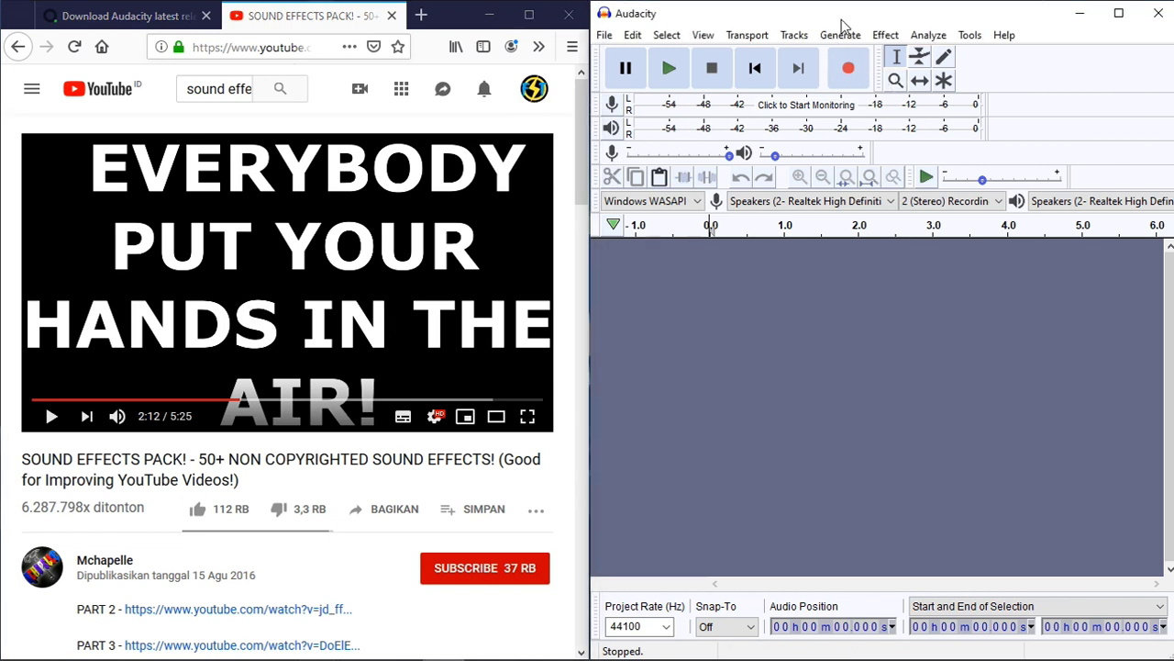
click(849, 74)
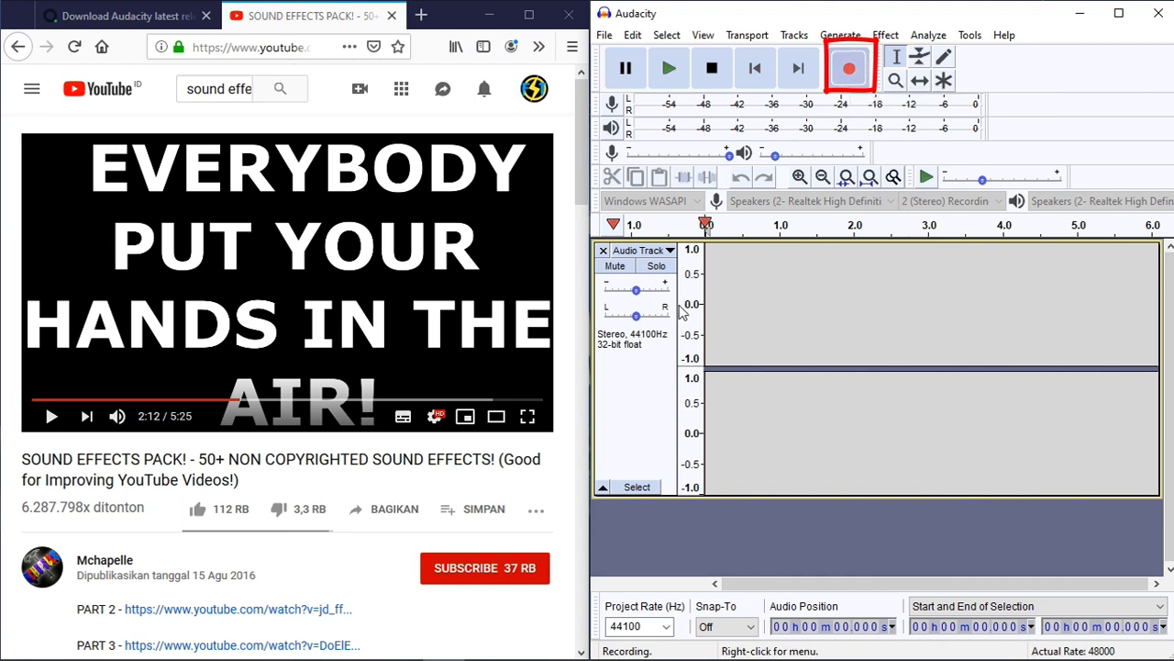
click(52, 418)
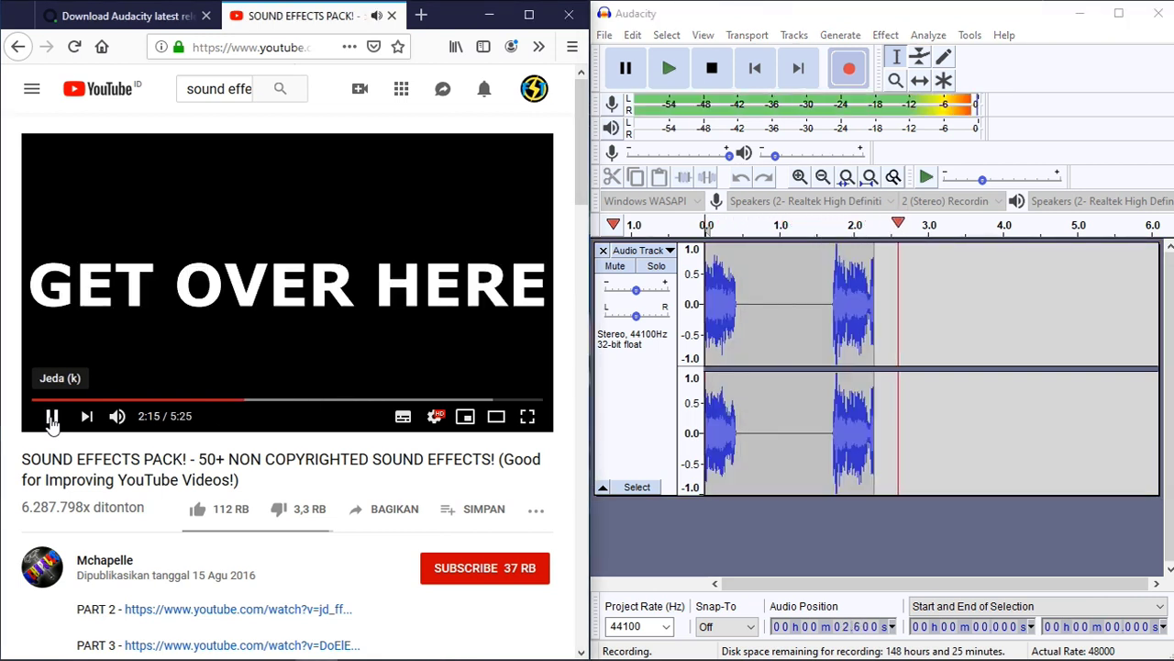
click(52, 419)
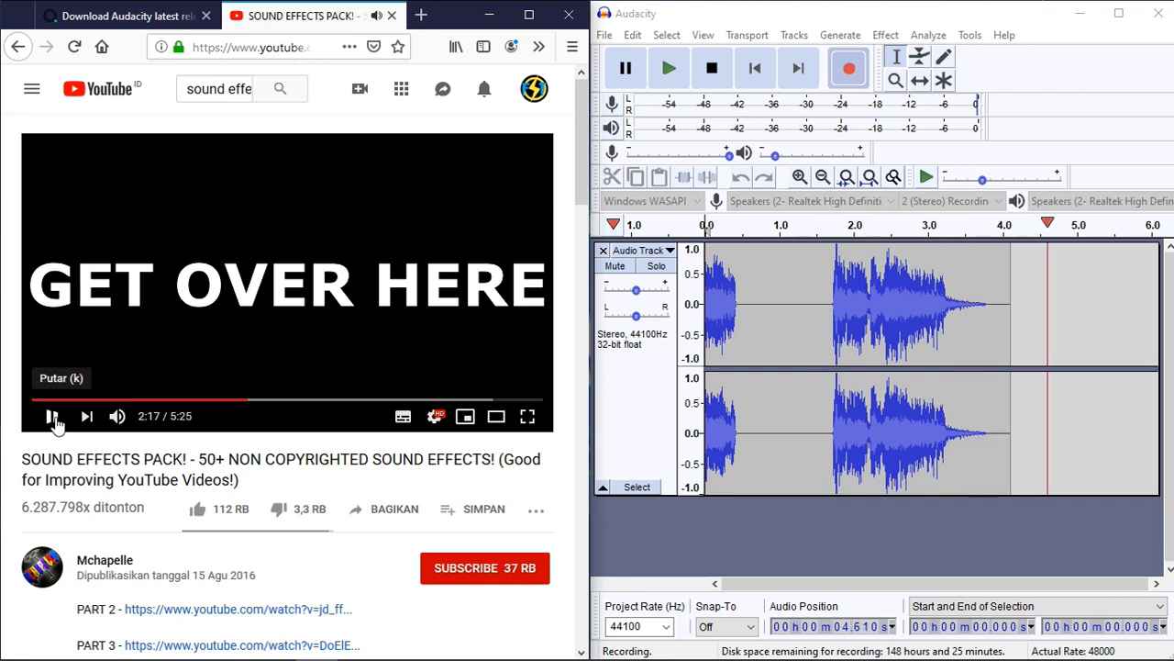
click(712, 70)
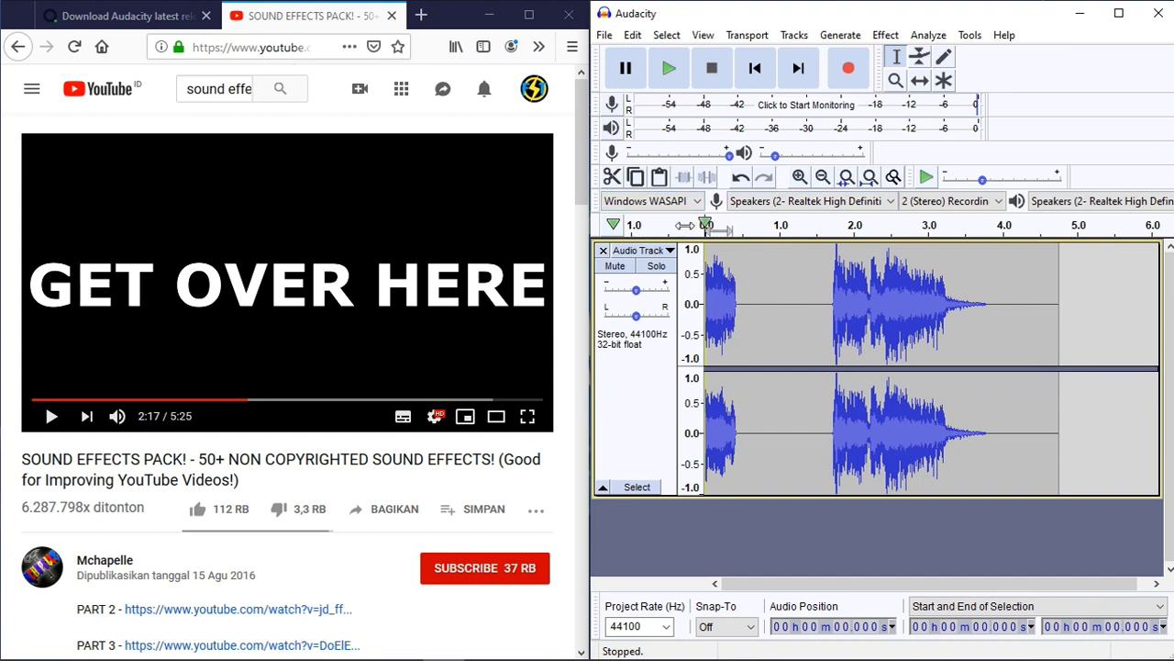
Play the recorded track from the beginning to check the captured sound, and stop playback.
click(706, 223)
click(671, 66)
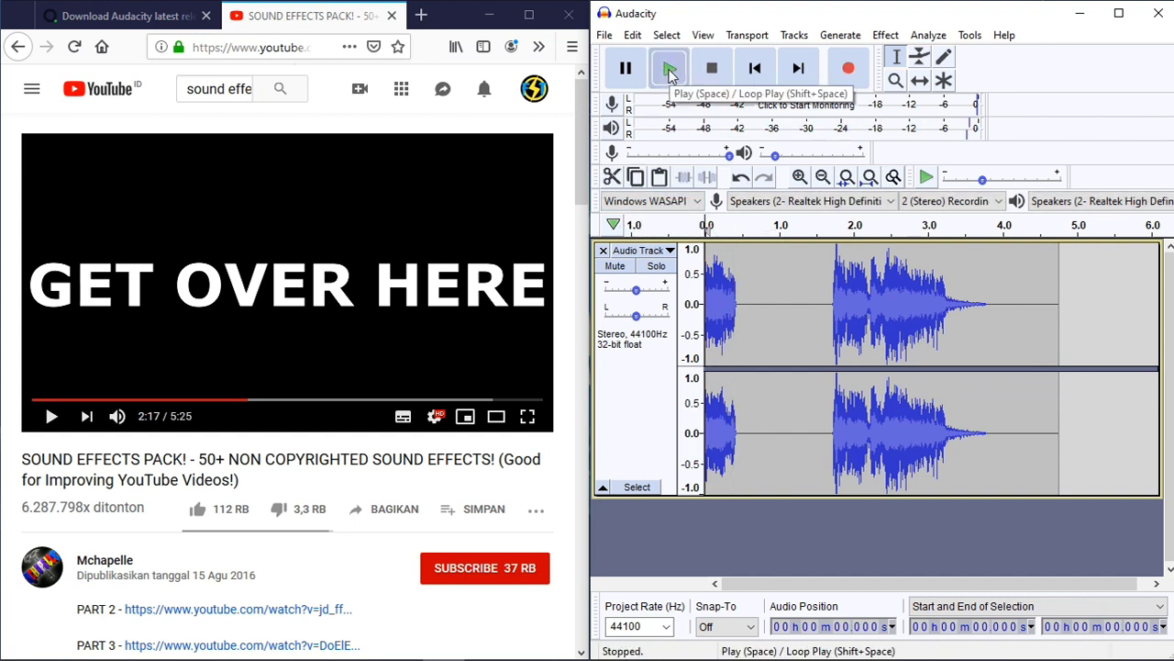
click(676, 73)
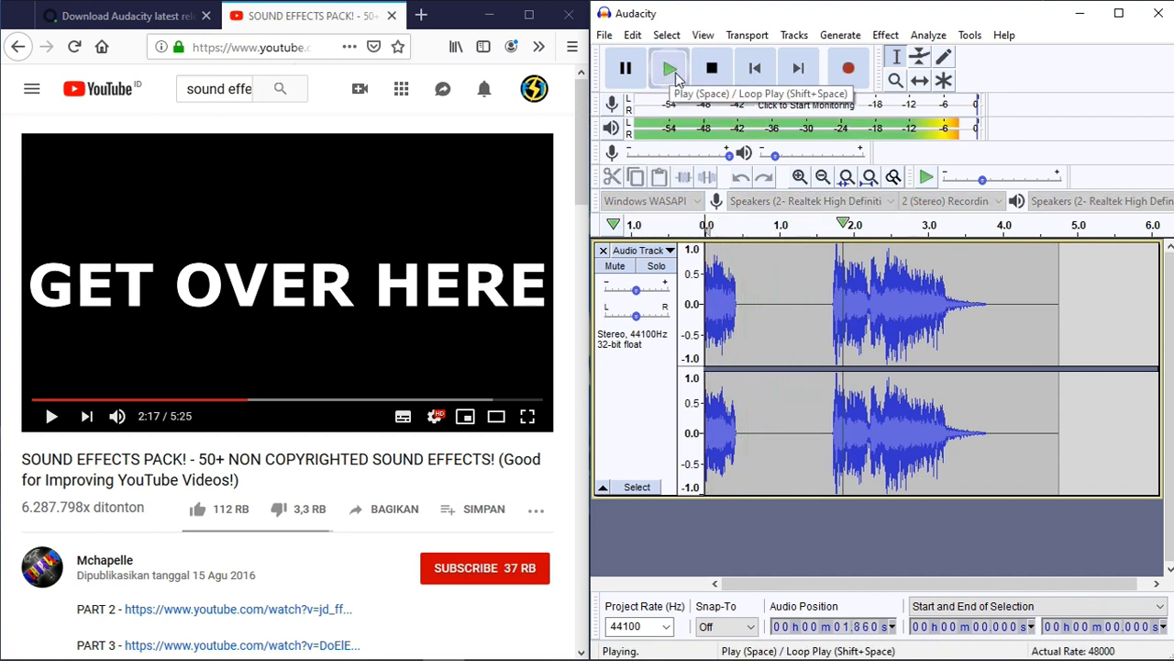
click(713, 71)
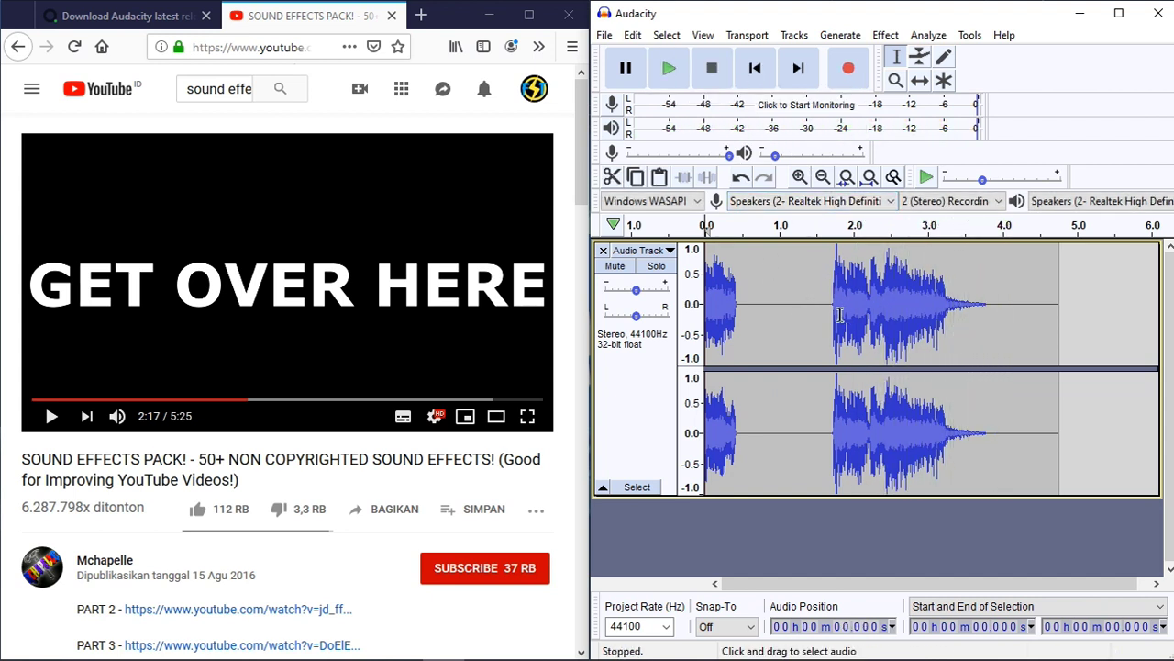
Delete the first 1.660 seconds before the GET OVER HERE sound and the trailing silence after about 2.287 seconds.
drag(828, 307, 688, 317)
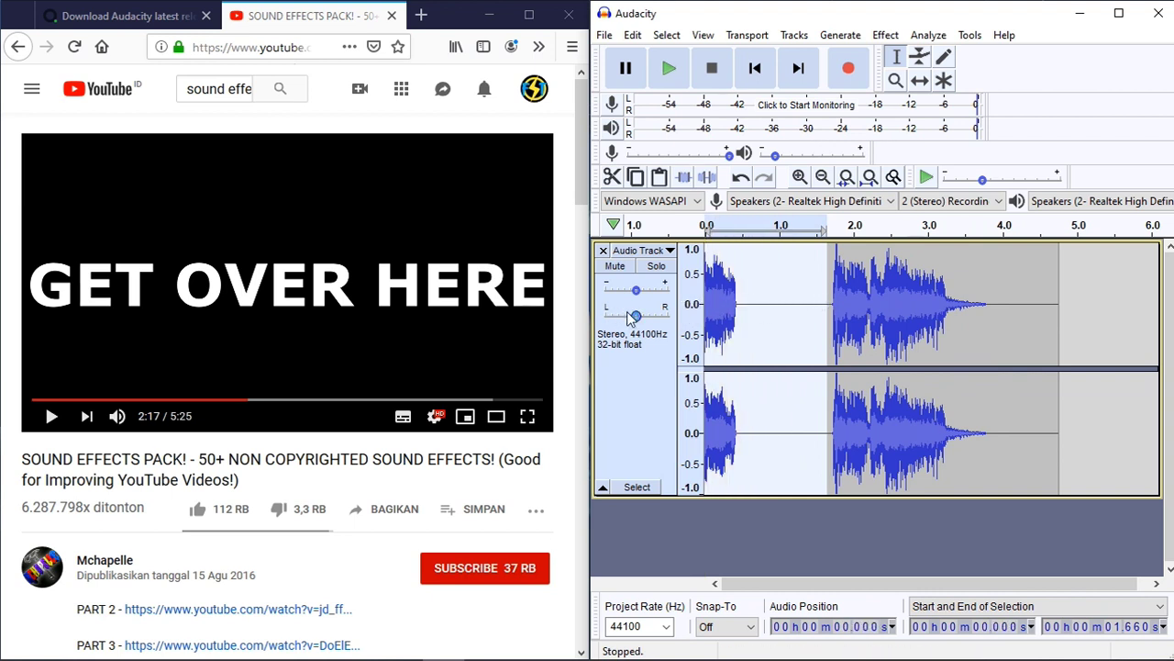
key(Delete)
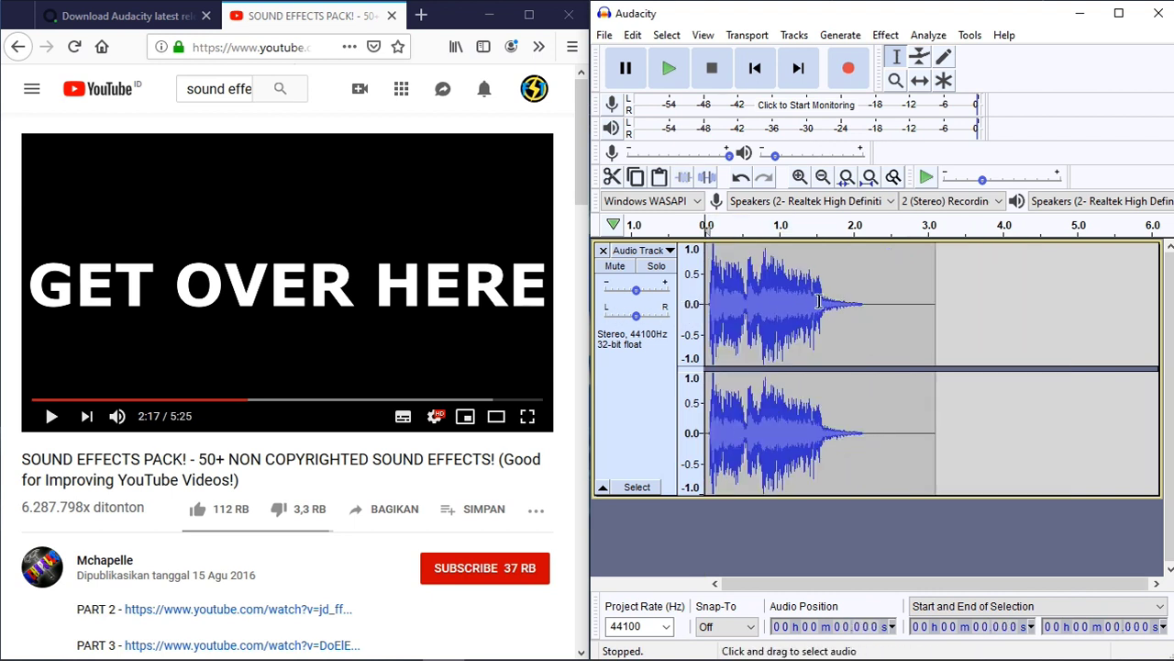
drag(876, 308, 966, 308)
key(Delete)
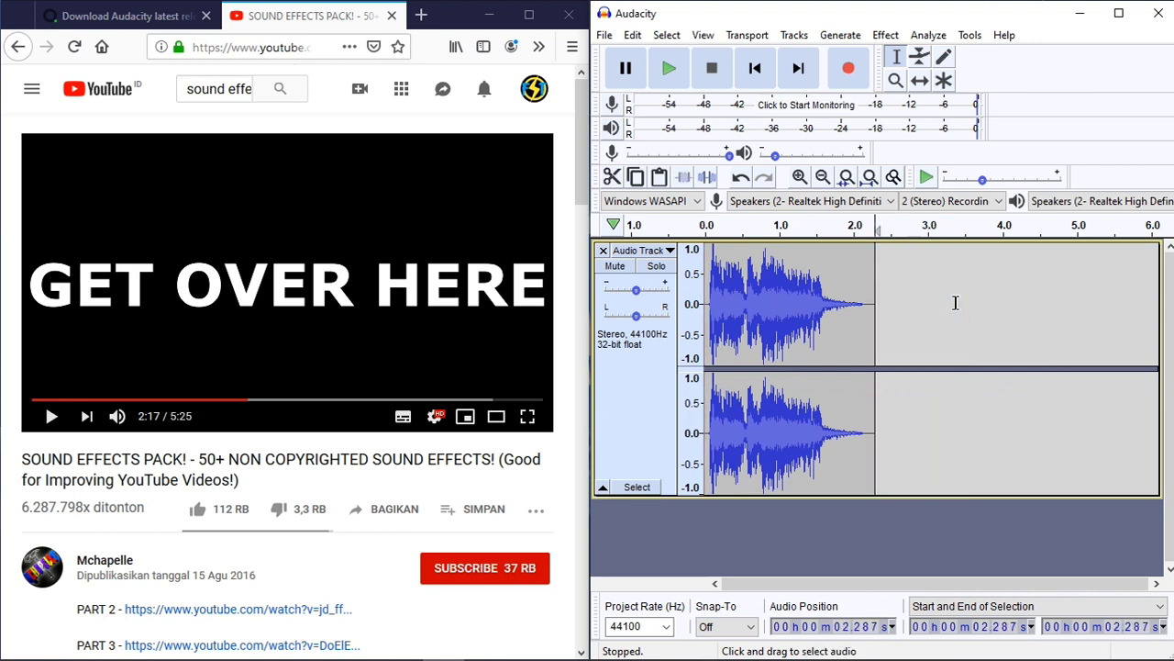
Play the trimmed GET OVER HERE track from the beginning to check the result.
click(703, 225)
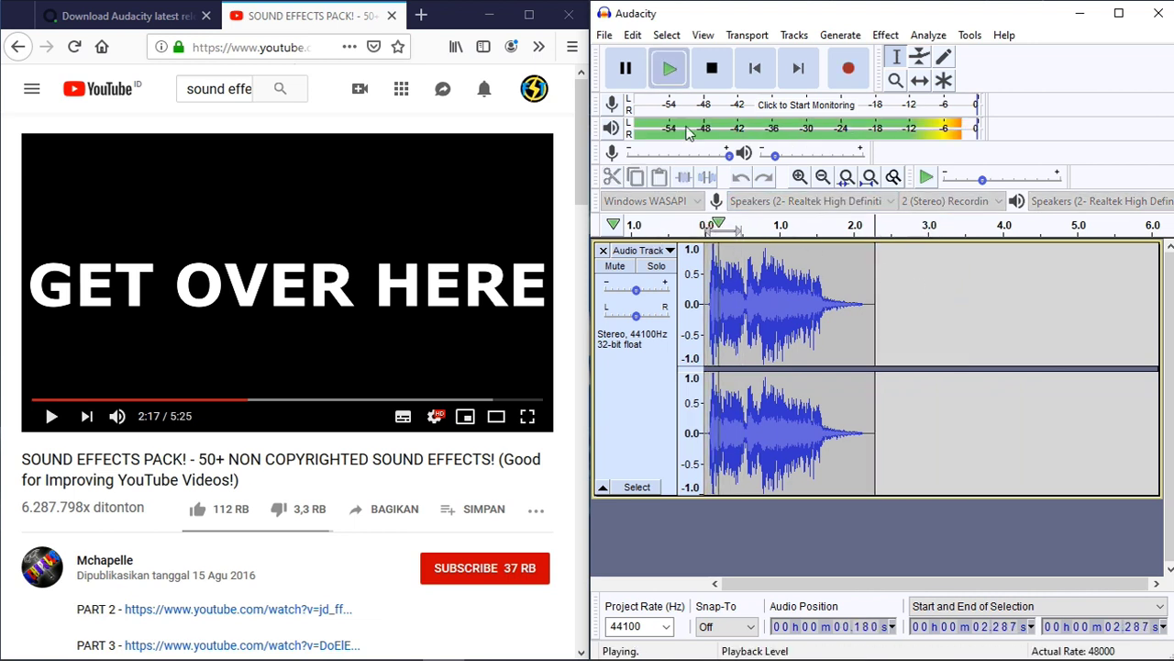
click(672, 73)
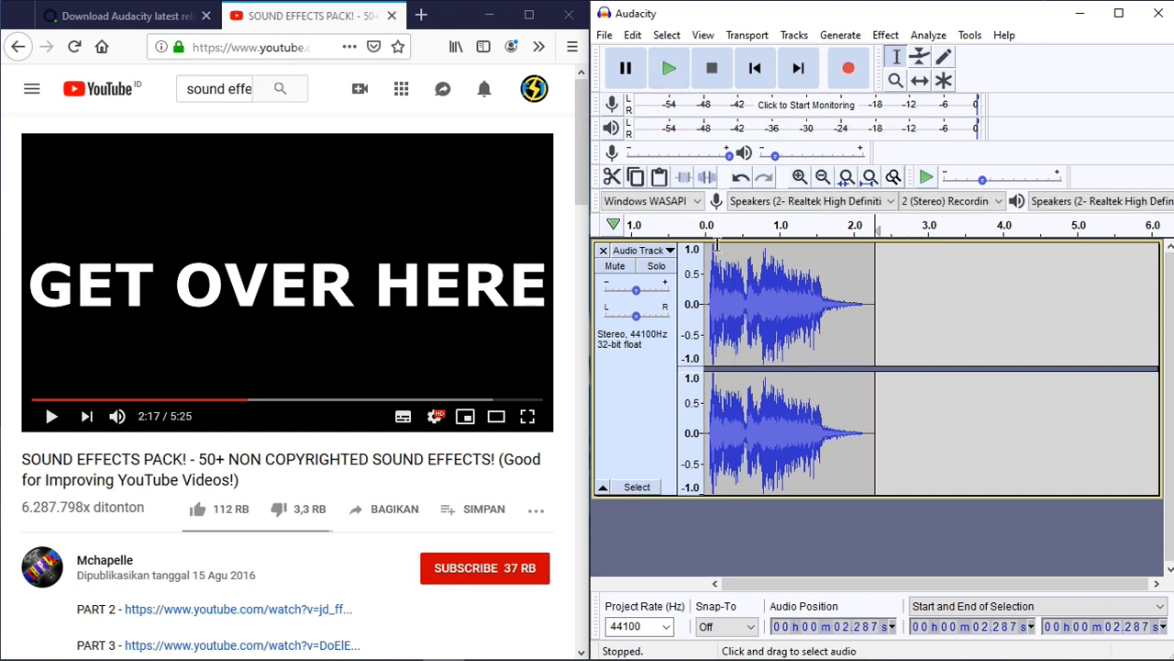
click(673, 74)
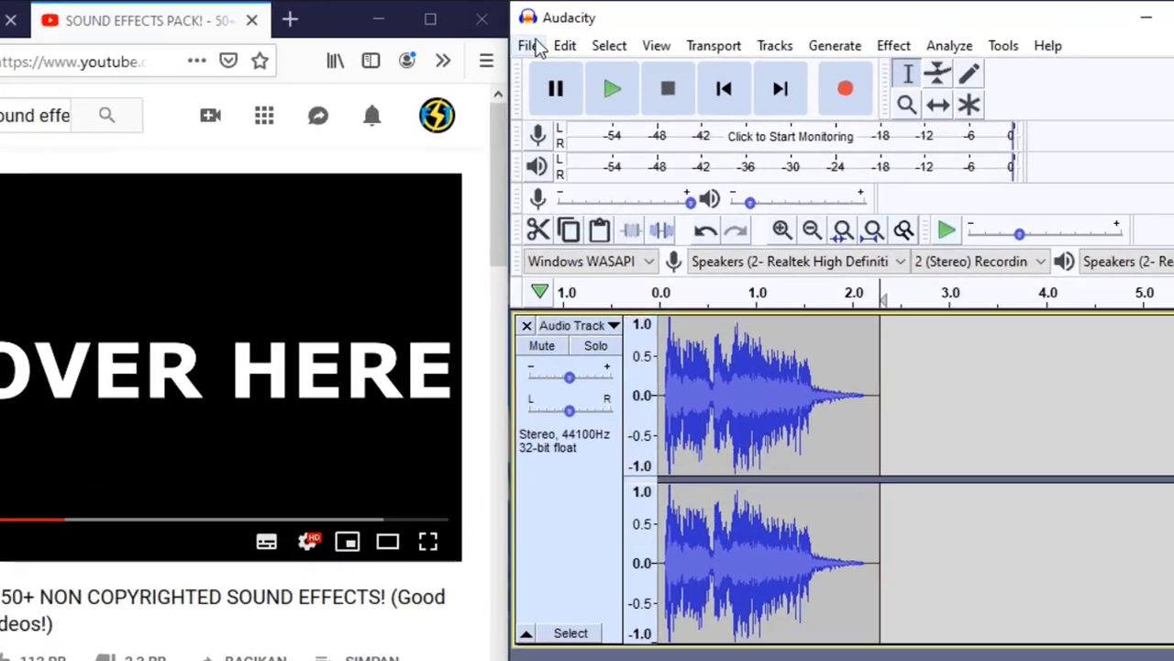
Export the trimmed recording as an MP3 file named "get over here" to the Desktop.
click(607, 35)
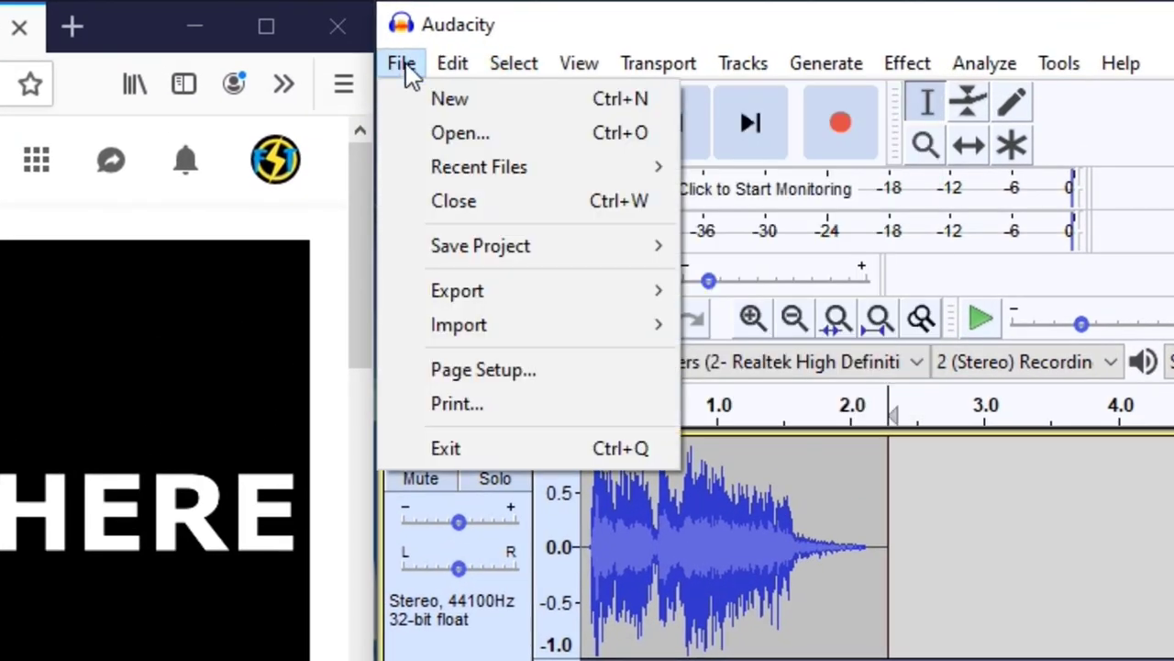
mouse_move(515, 293)
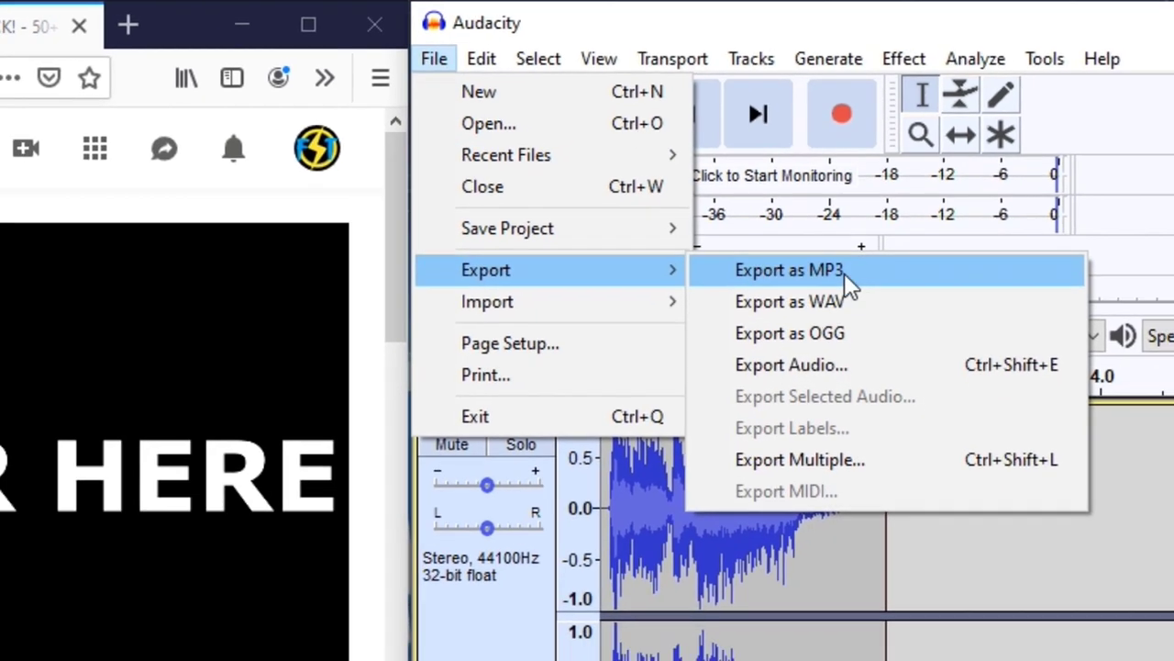
click(855, 295)
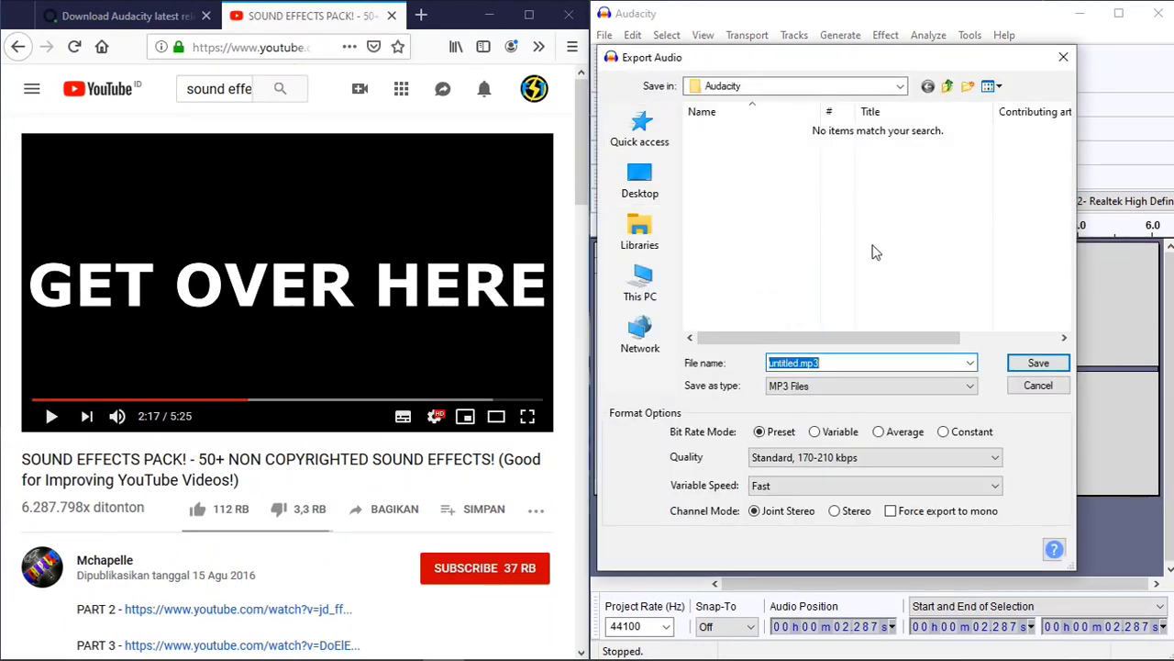
click(640, 182)
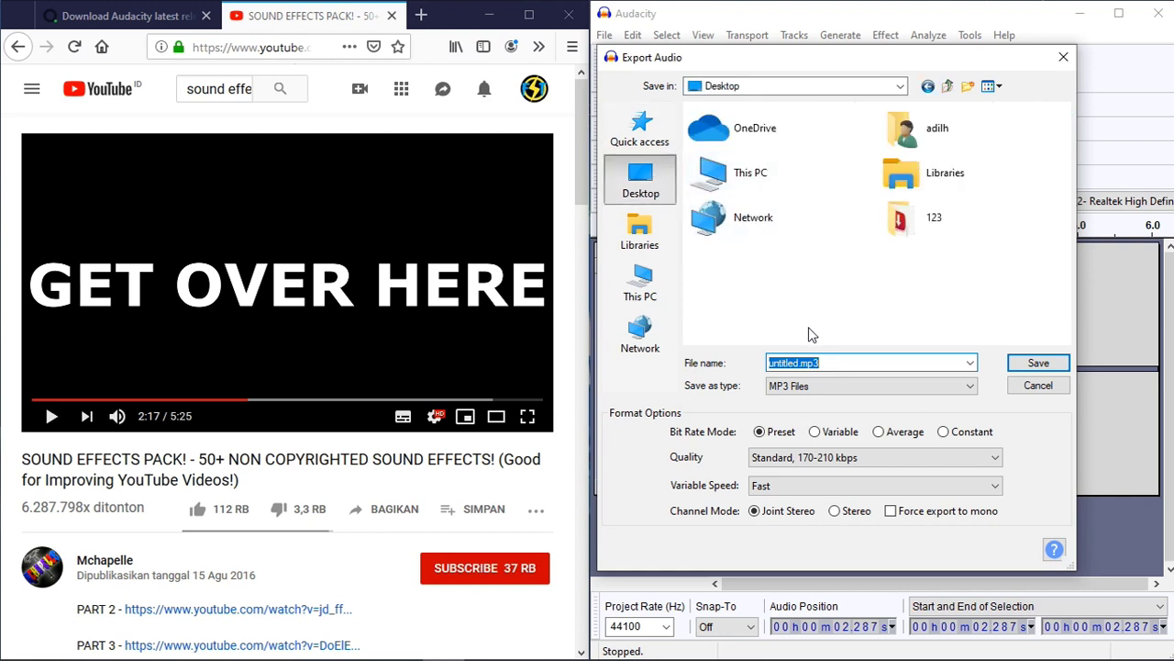
text(get over here)
click(1039, 364)
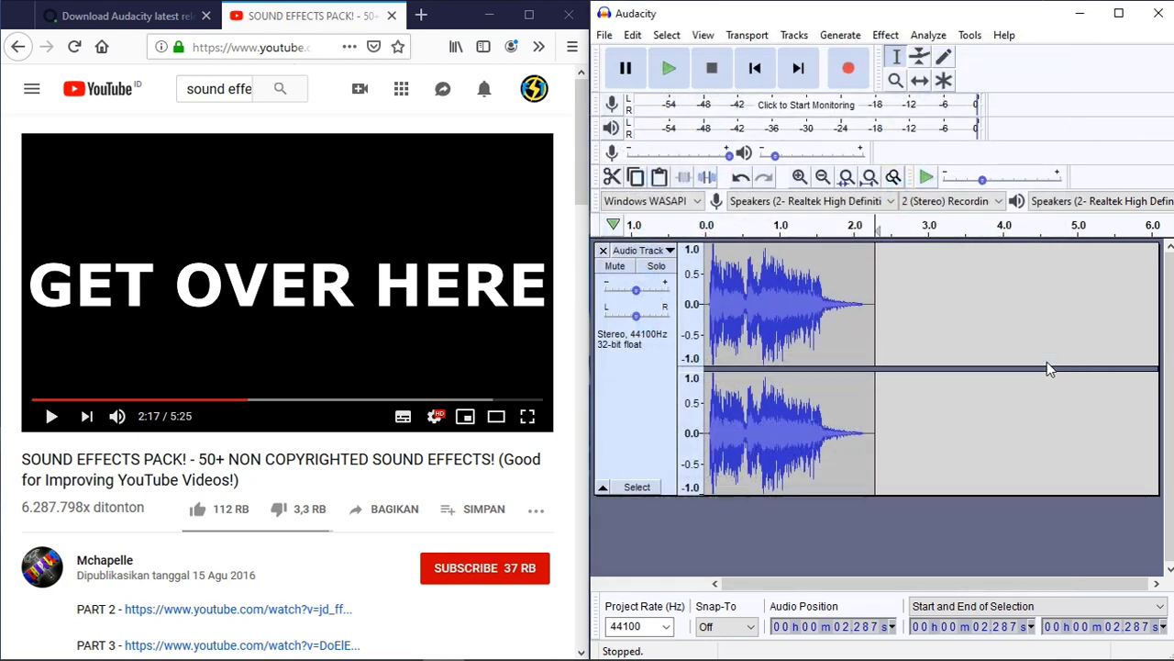
click(950, 487)
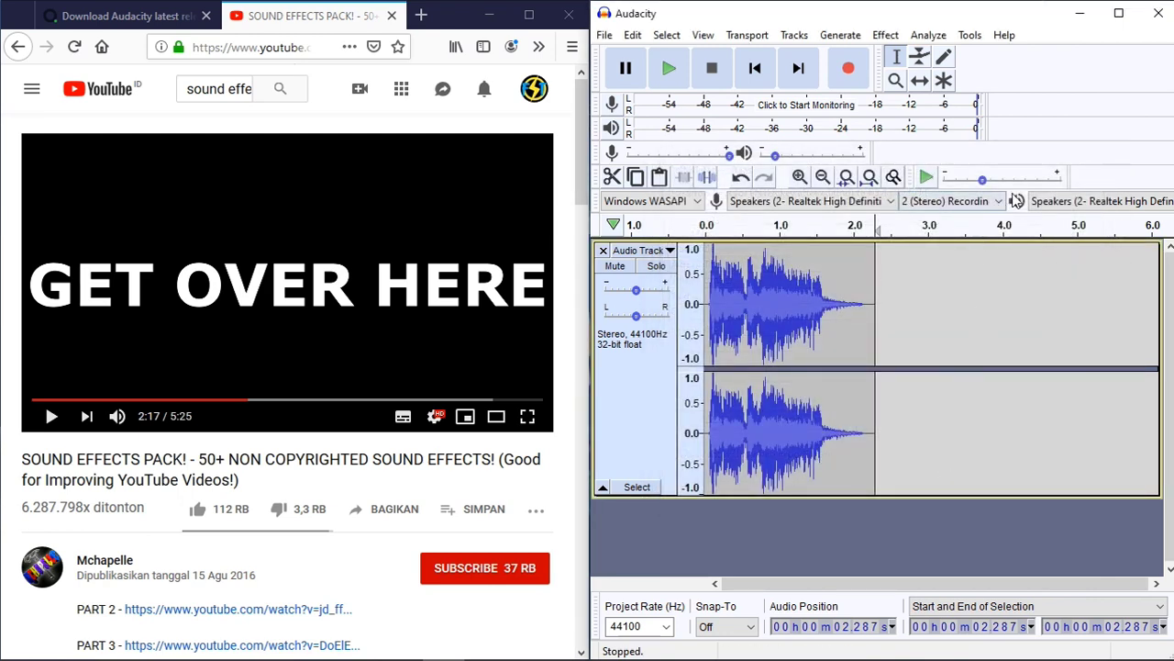
Minimize Audacity and Firefox, locate get over here.mp3 on the desktop, and refresh the desktop.
click(1080, 13)
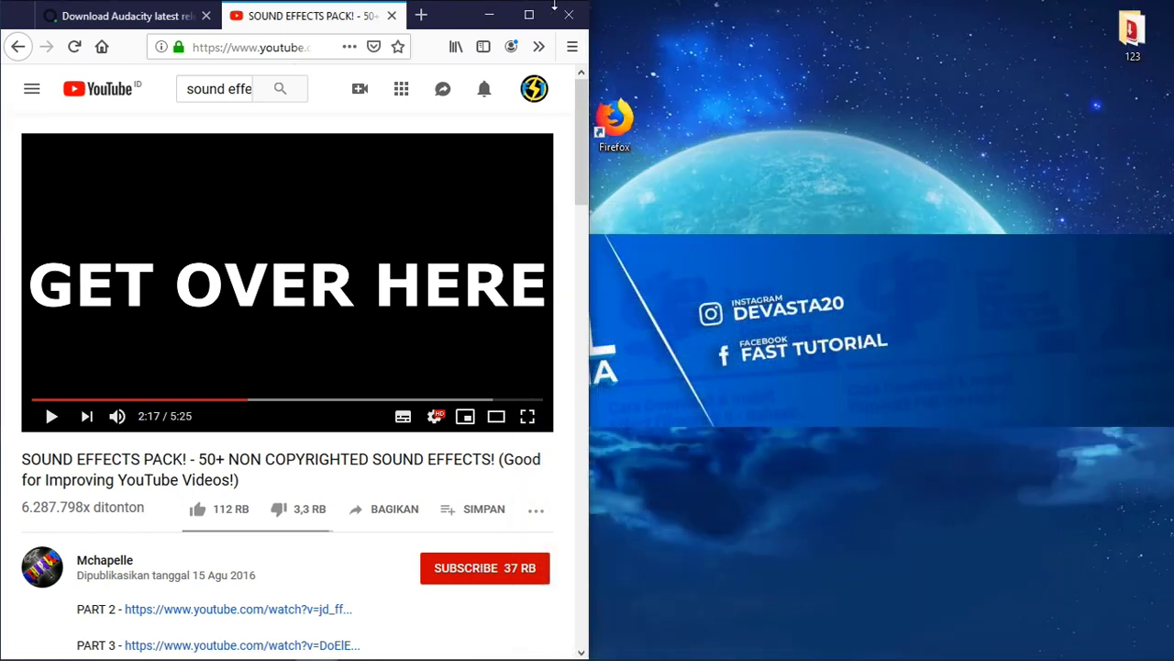
click(489, 15)
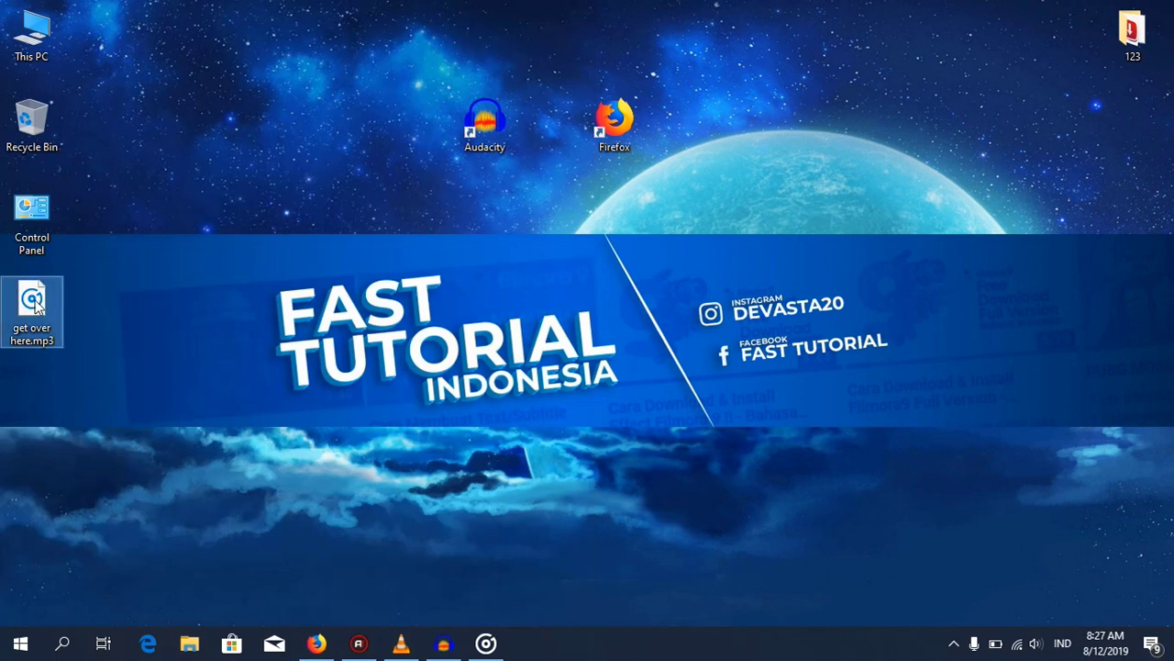
drag(37, 307, 69, 318)
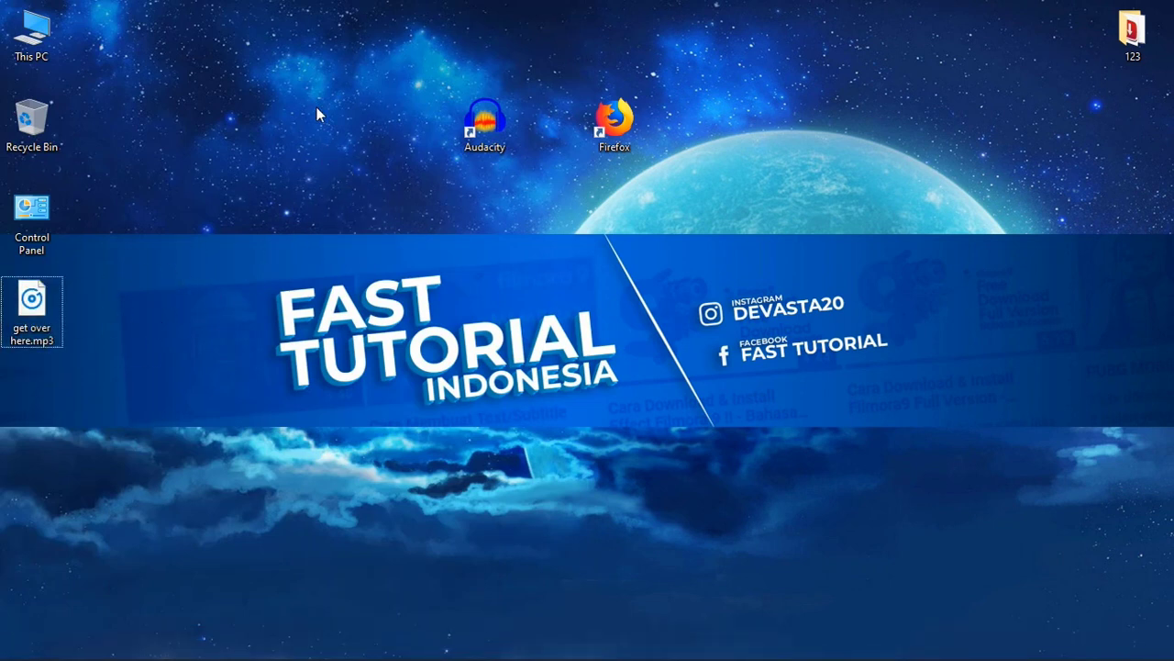
right_click(388, 152)
click(393, 165)
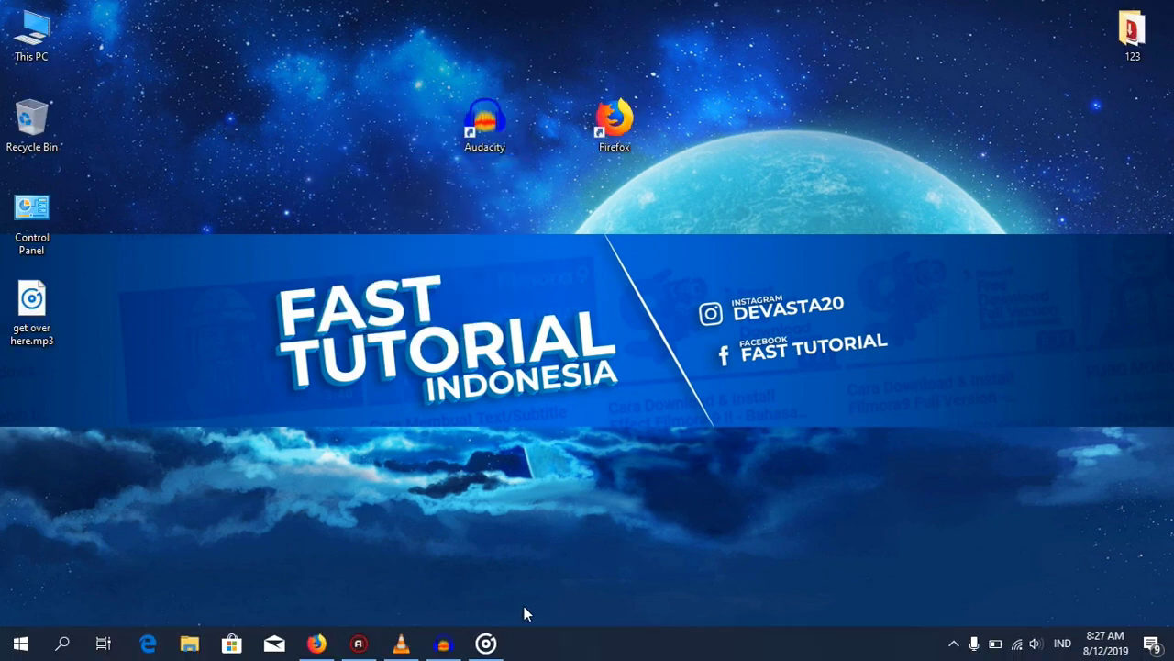
Restore Audacity, minimize Firefox, and switch to VLC with the Avengers Endgame movie beside Audacity.
click(315, 647)
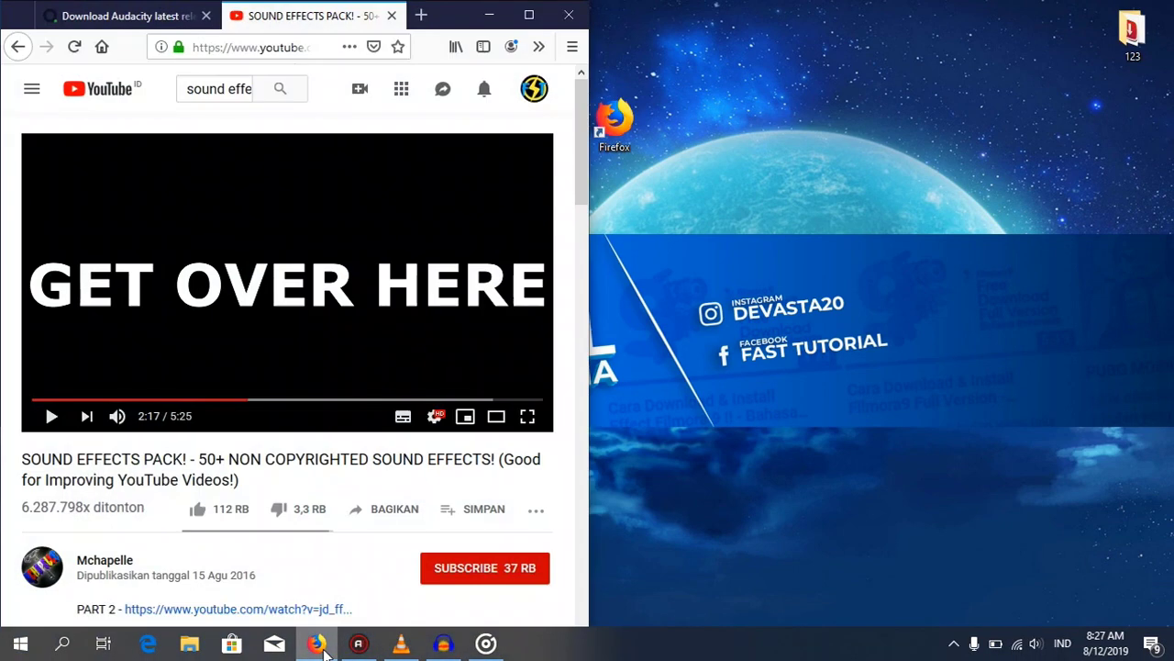
click(444, 647)
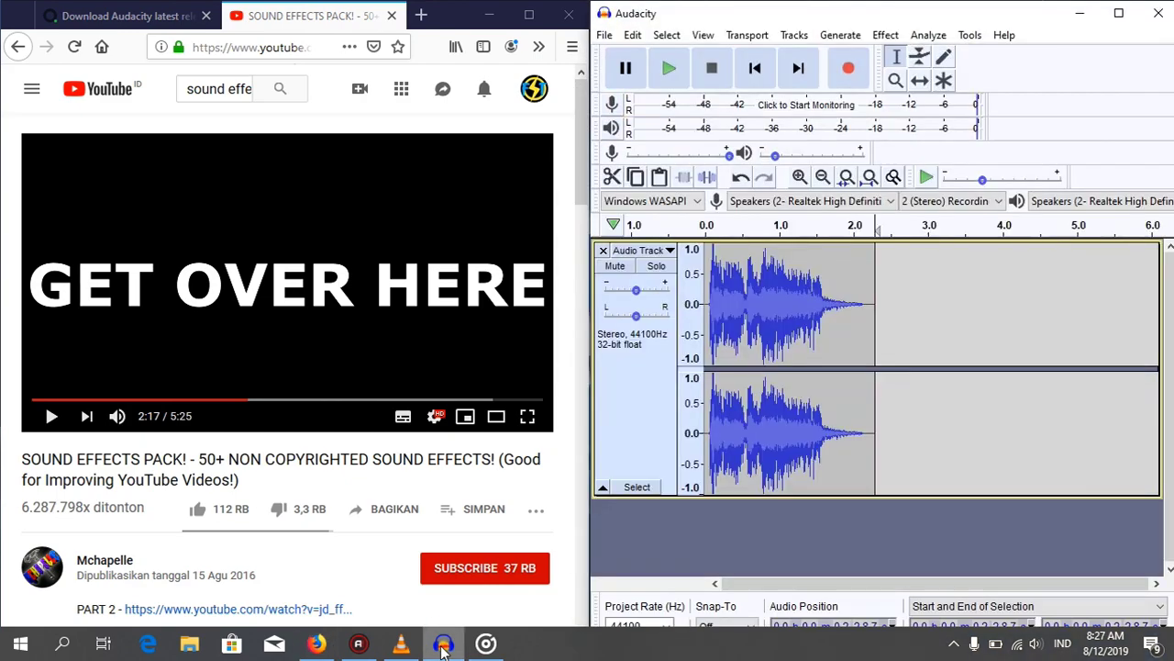
click(487, 16)
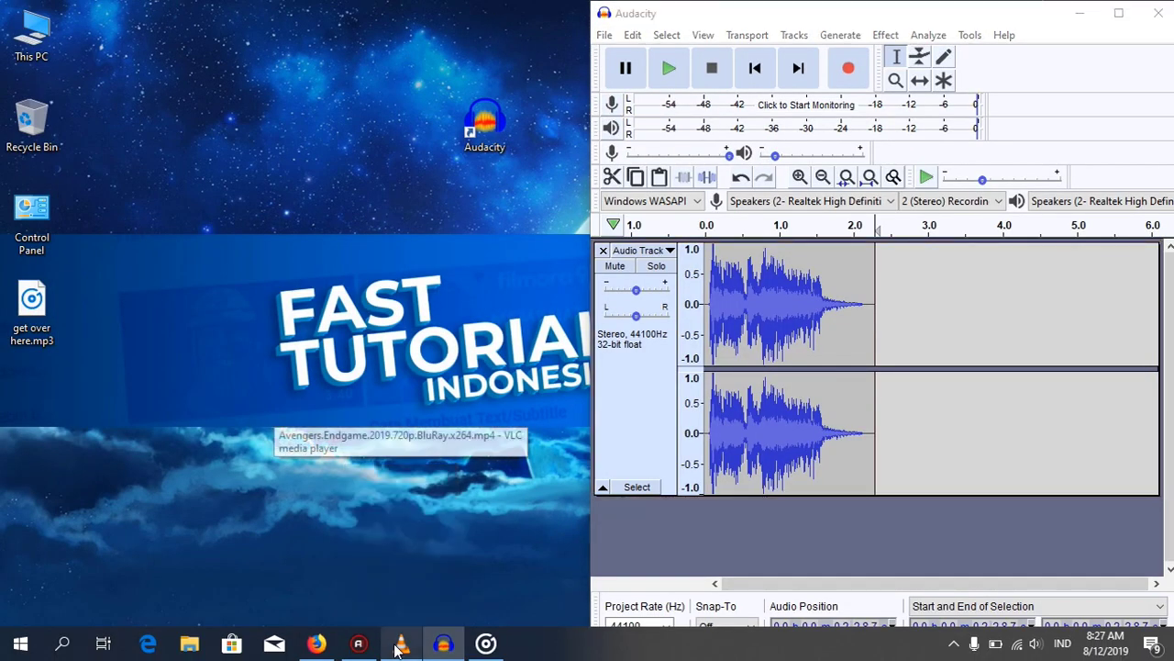
click(400, 647)
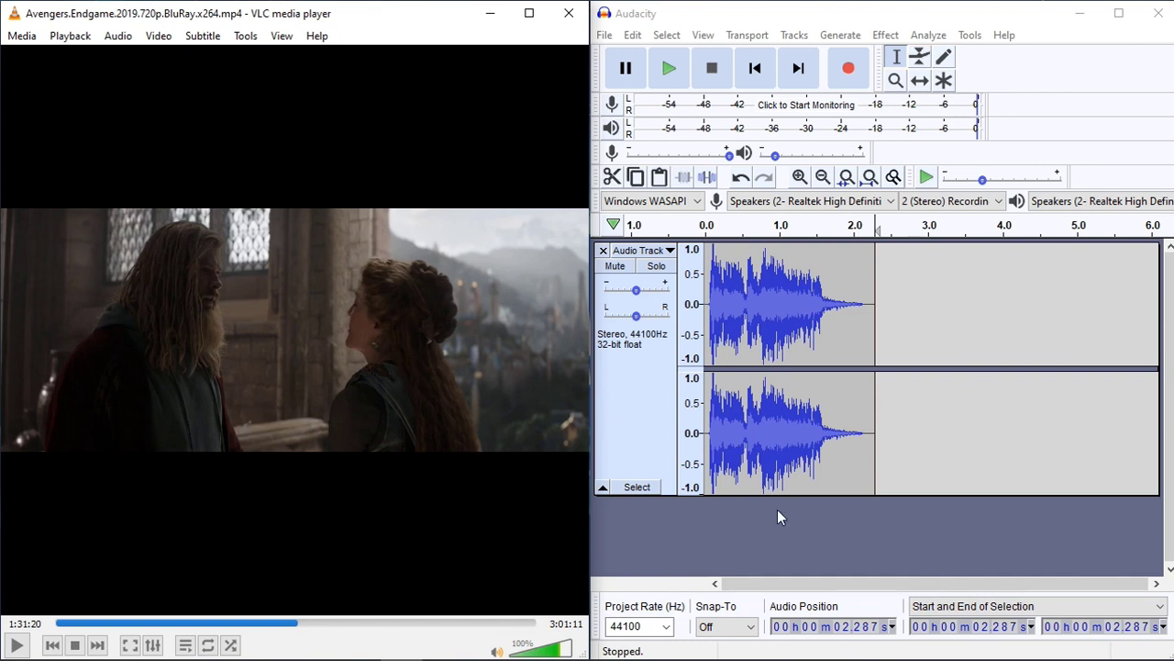
In Audacity, select all of the GET OVER HERE audio and delete it, leaving the track empty.
click(947, 520)
click(835, 310)
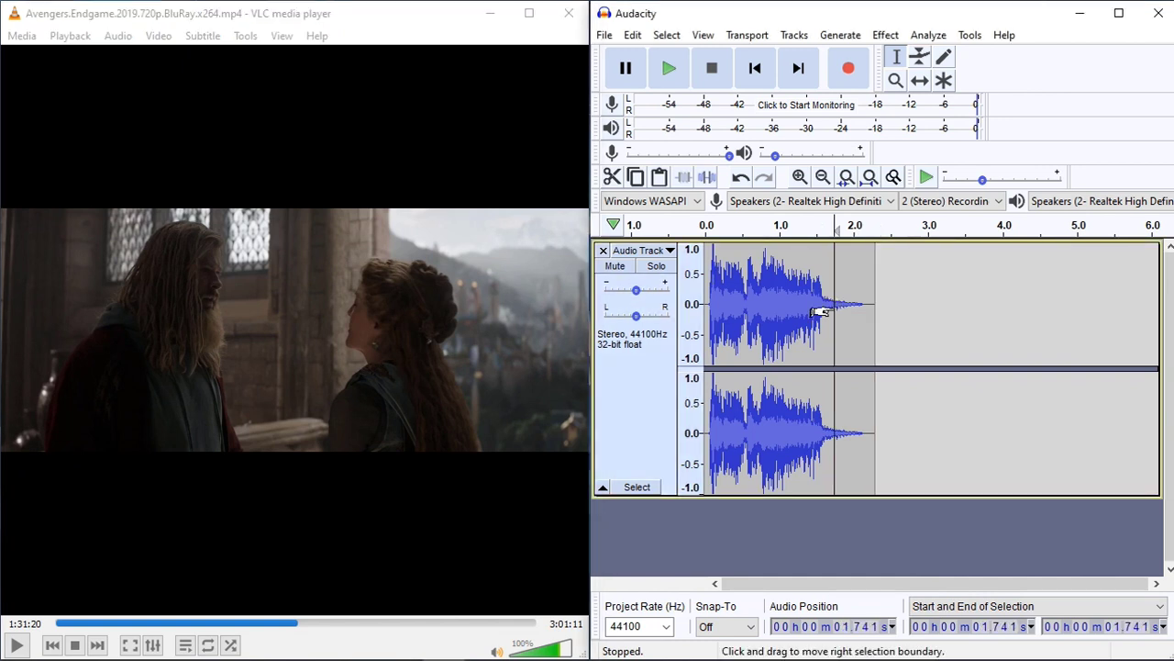
key(ctrl+a)
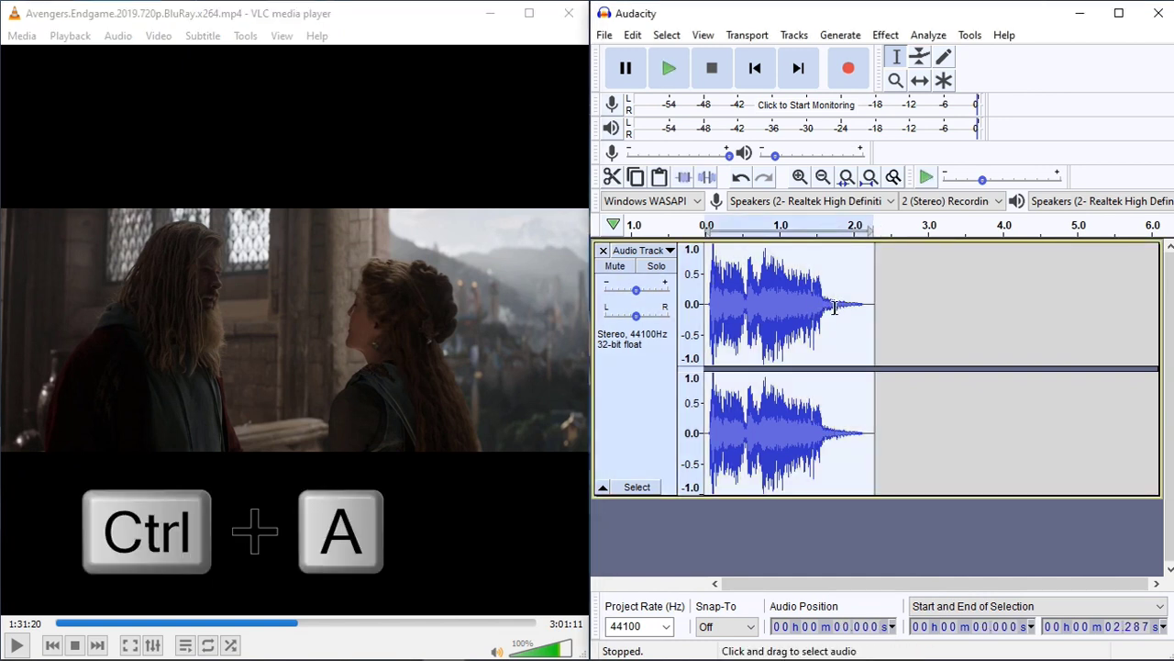
key(Delete)
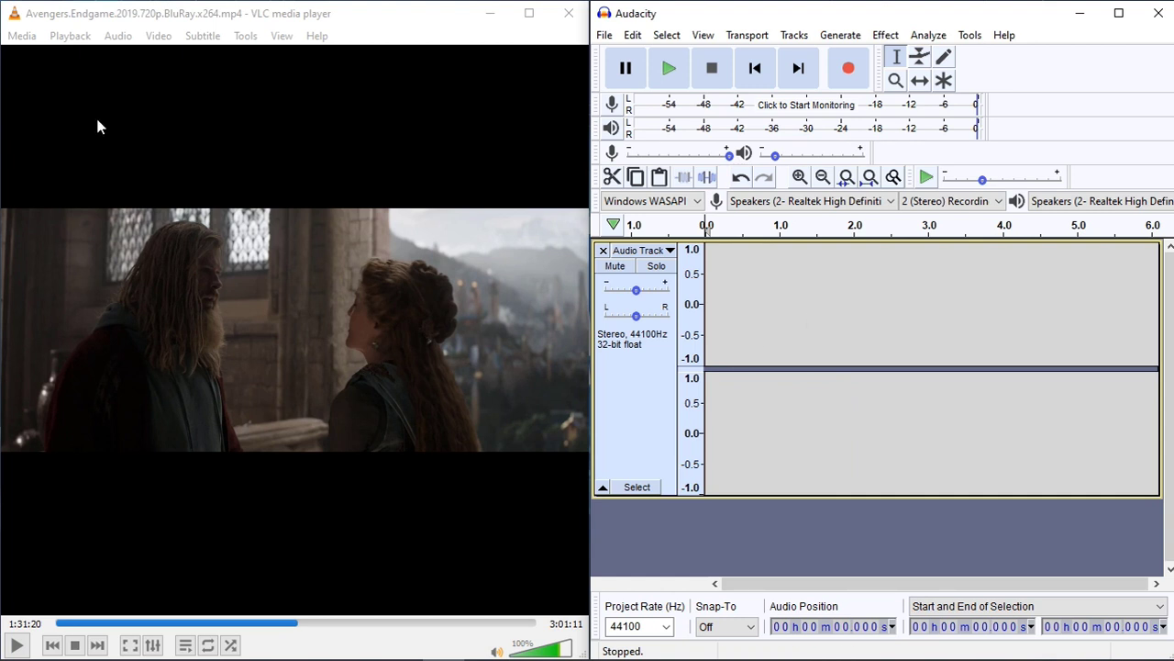
In VLC, preview the movie scene, pause it, and move playback back to about 1:31:25.
click(185, 13)
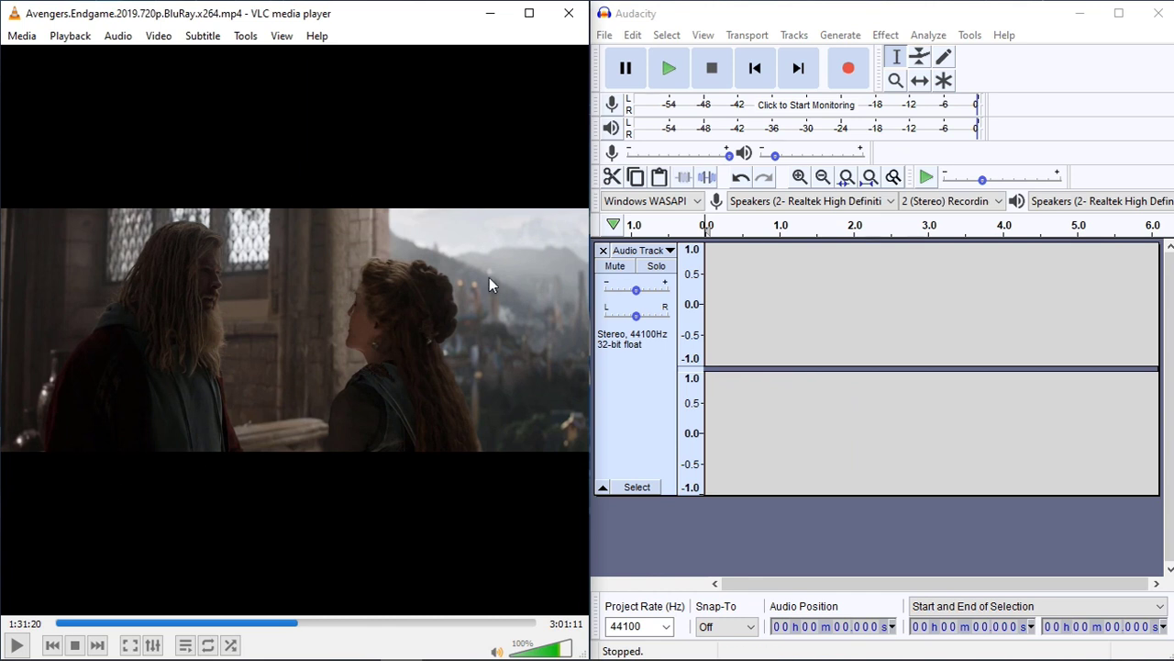
click(17, 645)
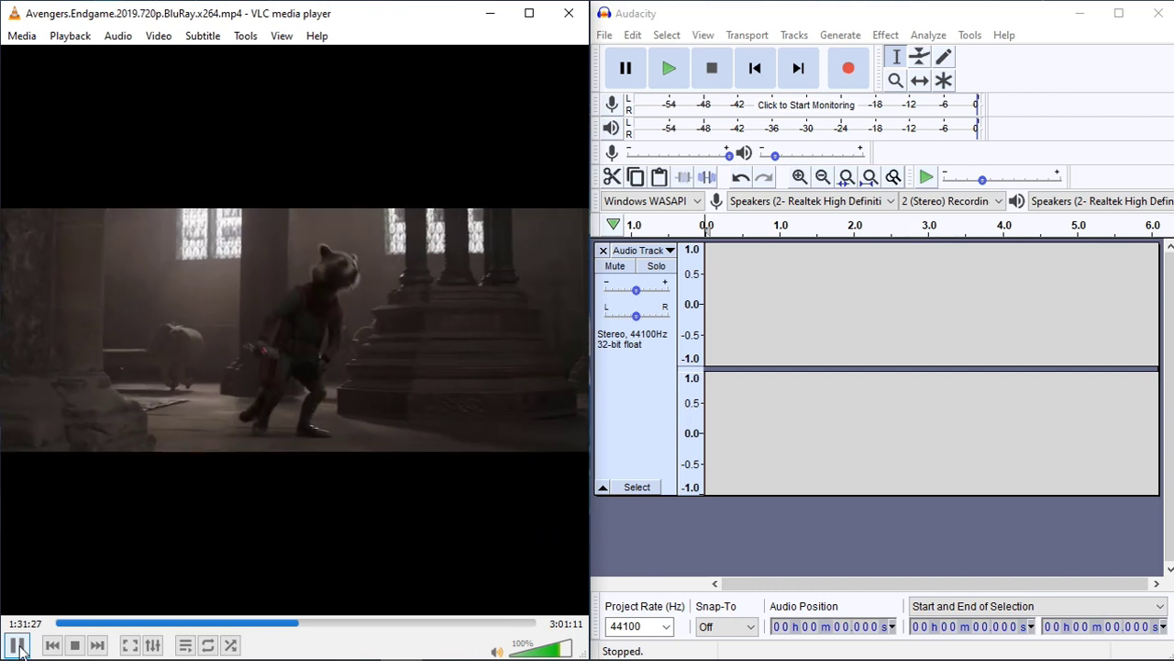
click(18, 647)
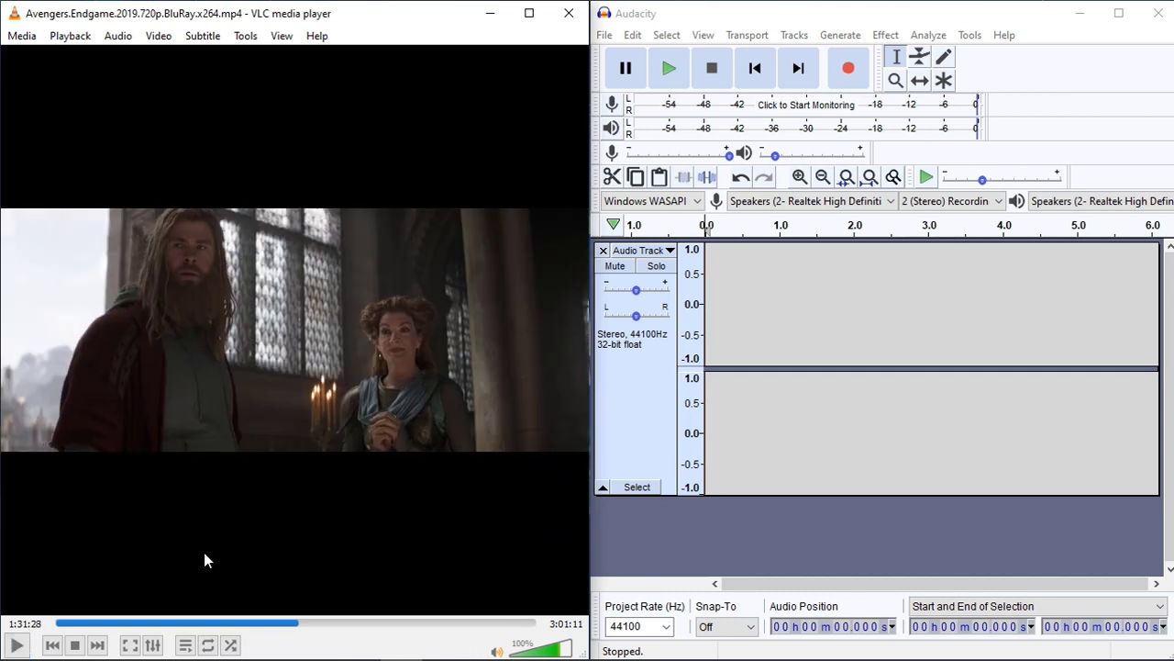
click(298, 625)
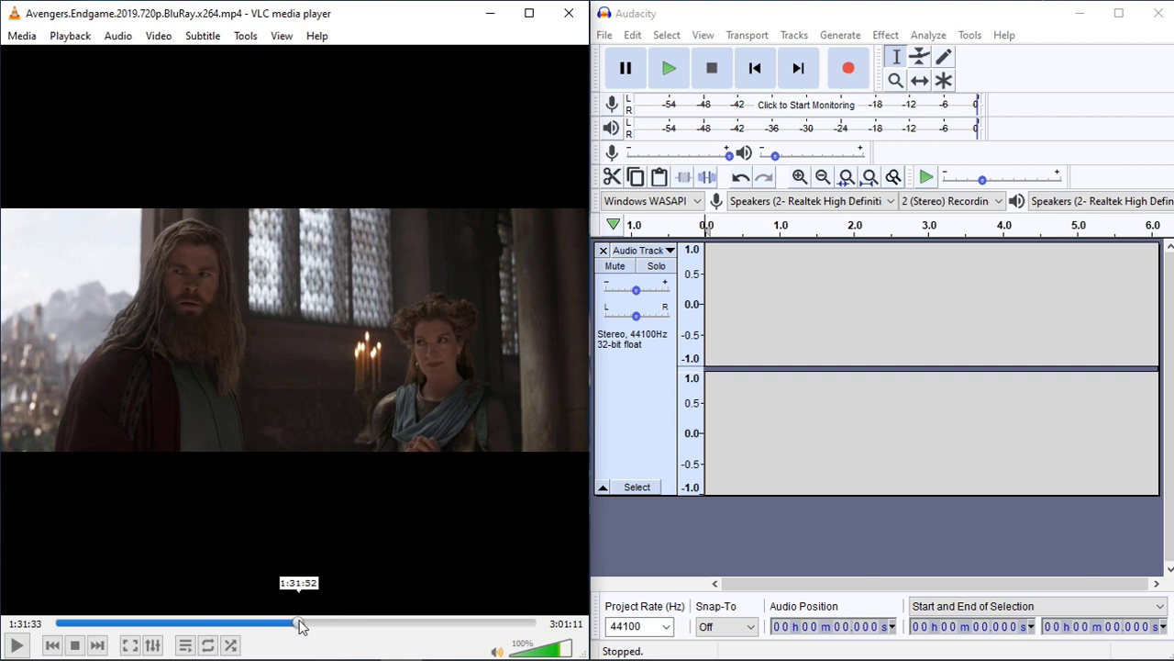
drag(303, 626, 296, 625)
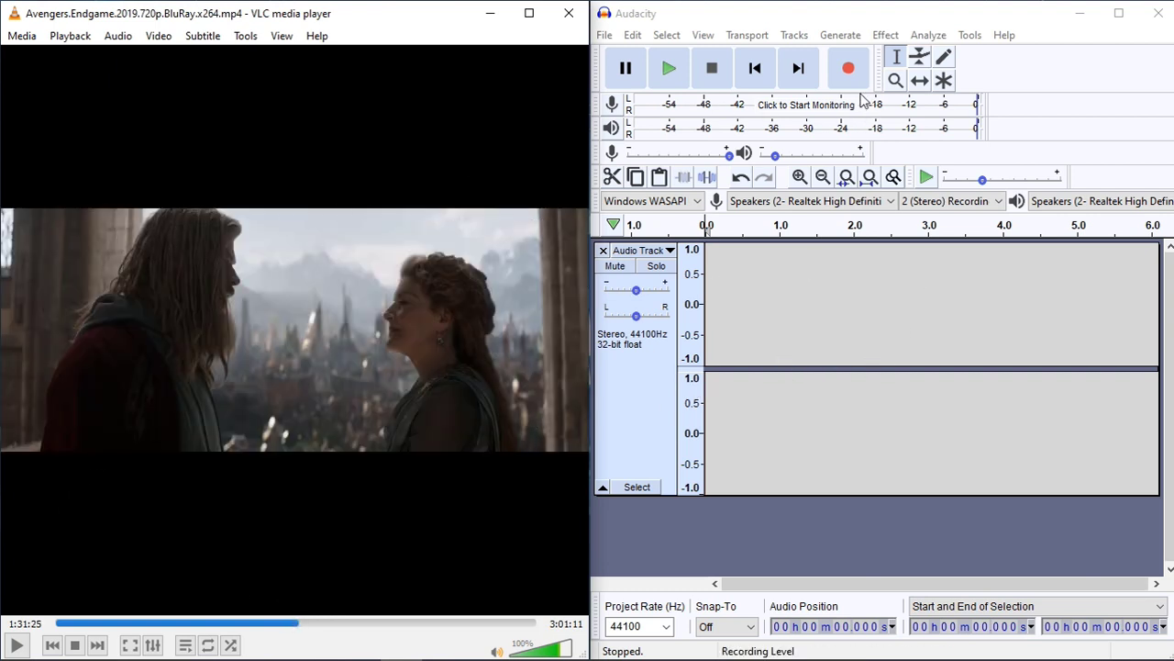
Record the movie dialogue in Audacity while VLC plays from 1:31:25, pausing the movie at about 1:31:30 and stopping the recording.
click(888, 46)
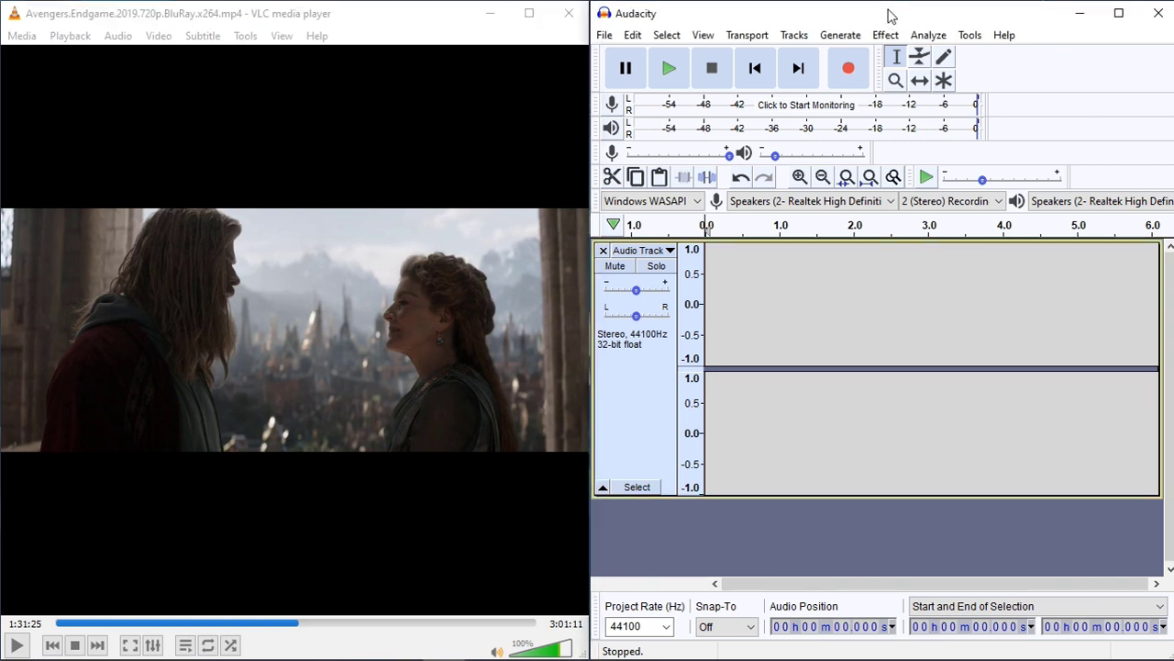
click(850, 70)
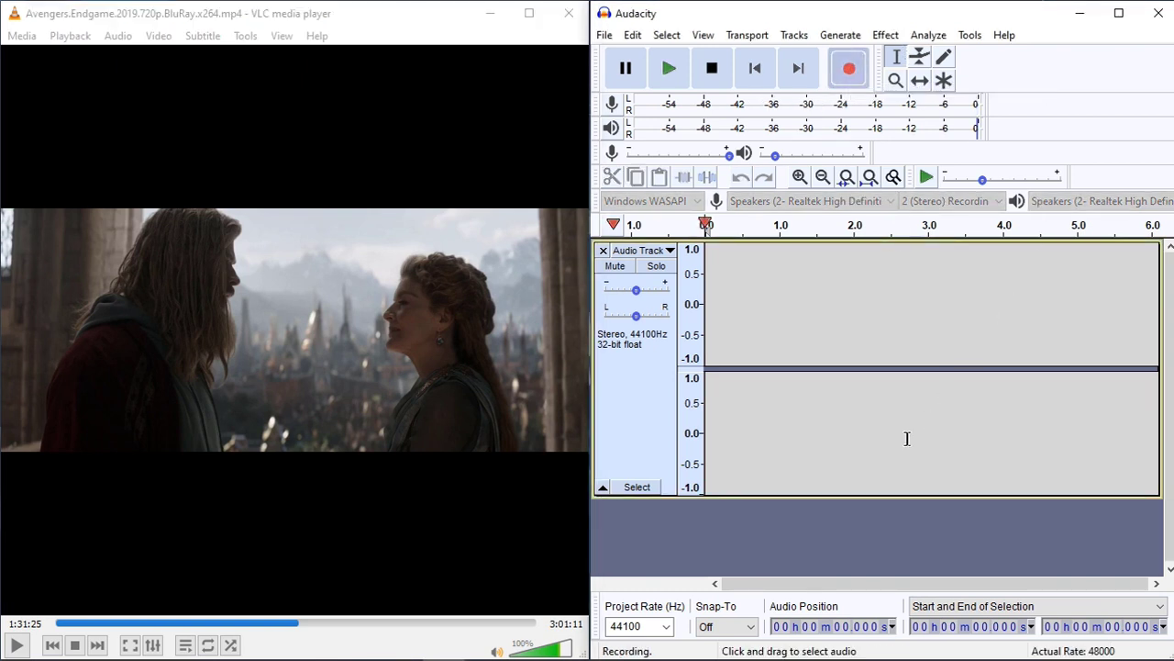
click(13, 650)
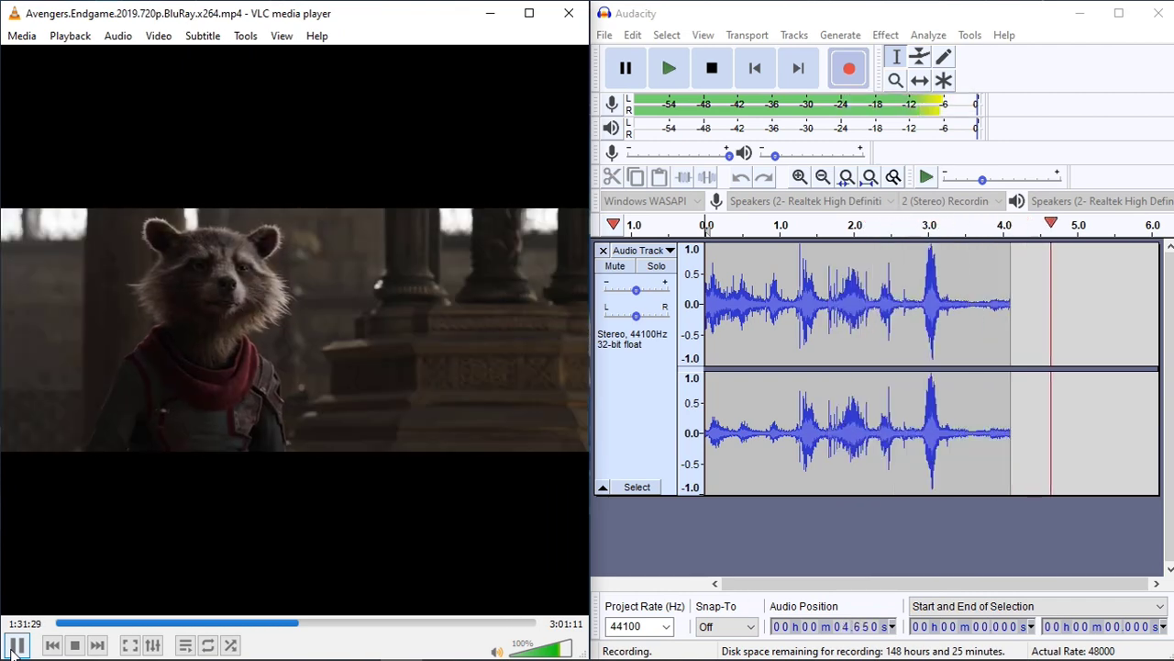
click(12, 649)
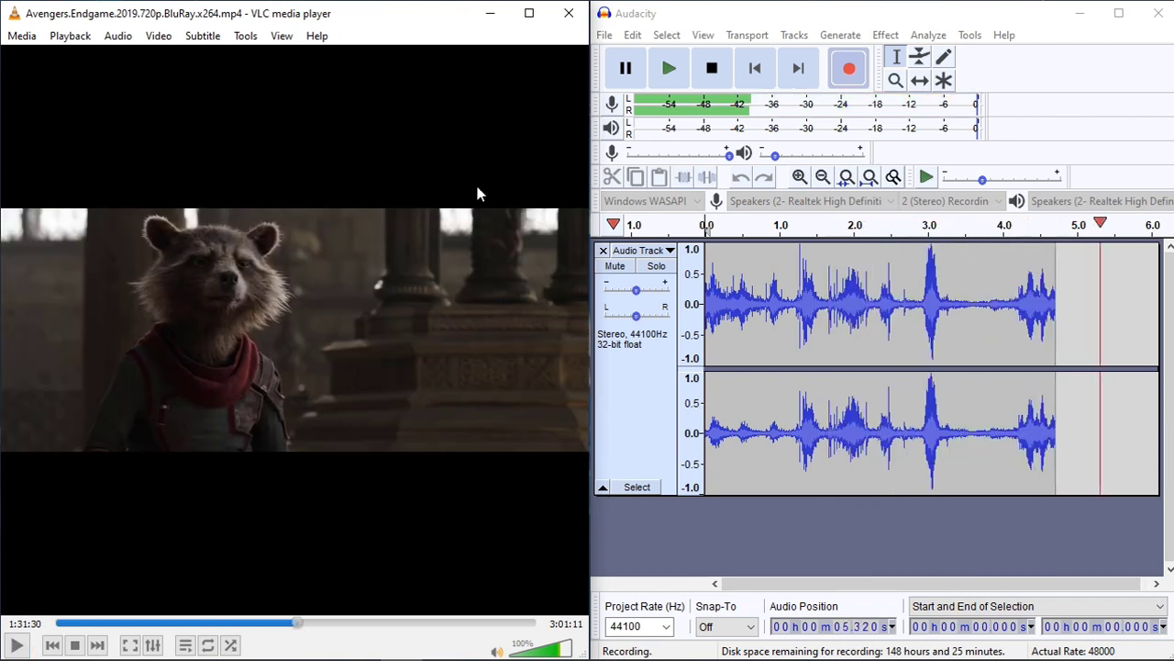
click(713, 70)
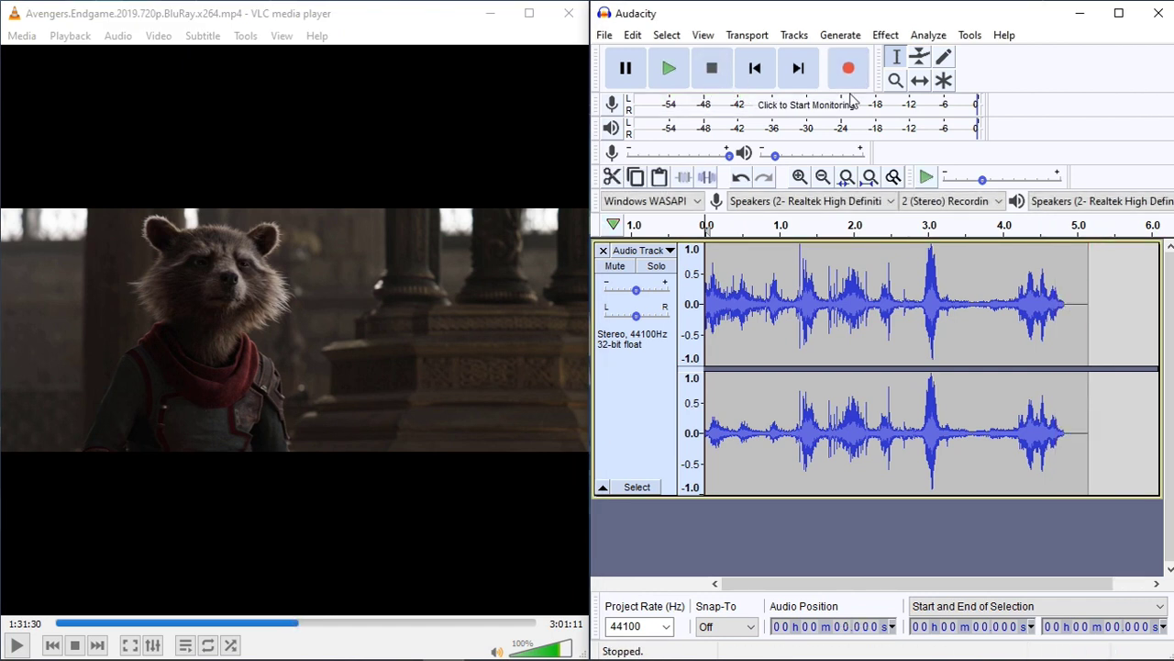
Play the recorded movie dialogue twice to find the part worth keeping, stopping playback each time.
click(670, 72)
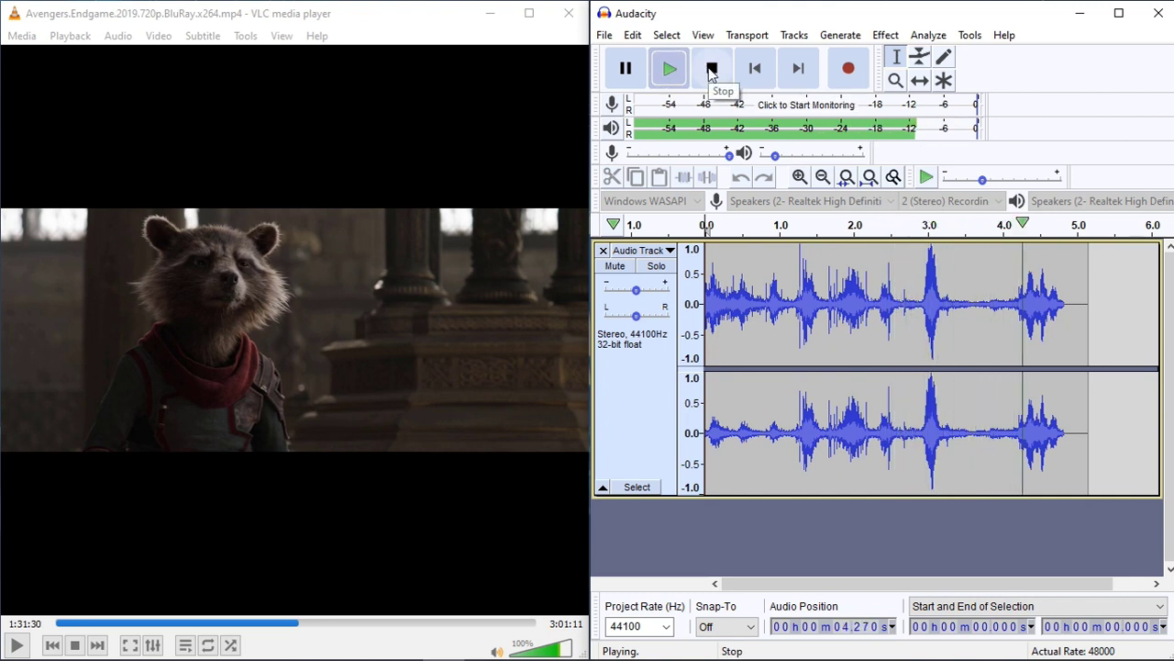
click(712, 71)
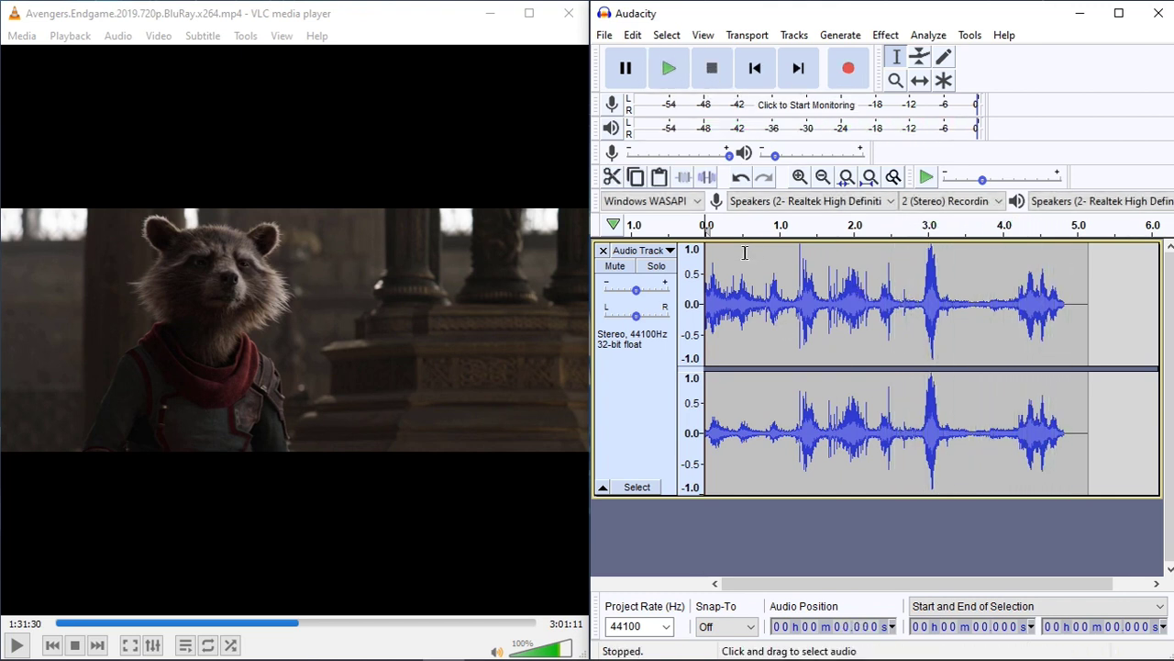
click(671, 72)
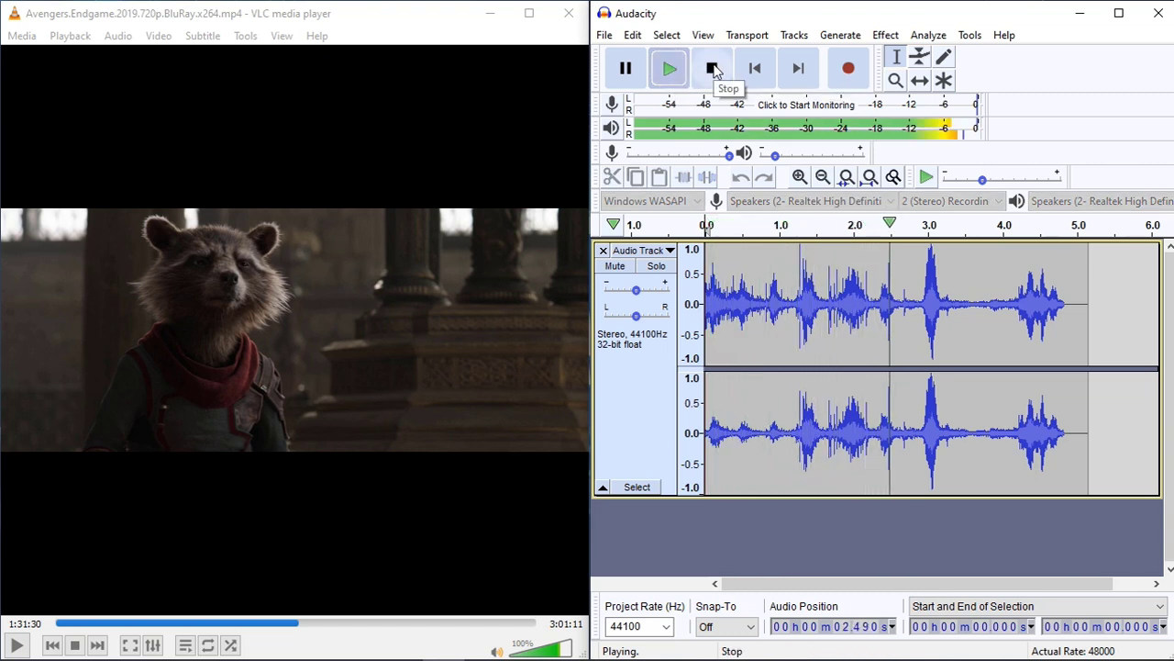
click(712, 72)
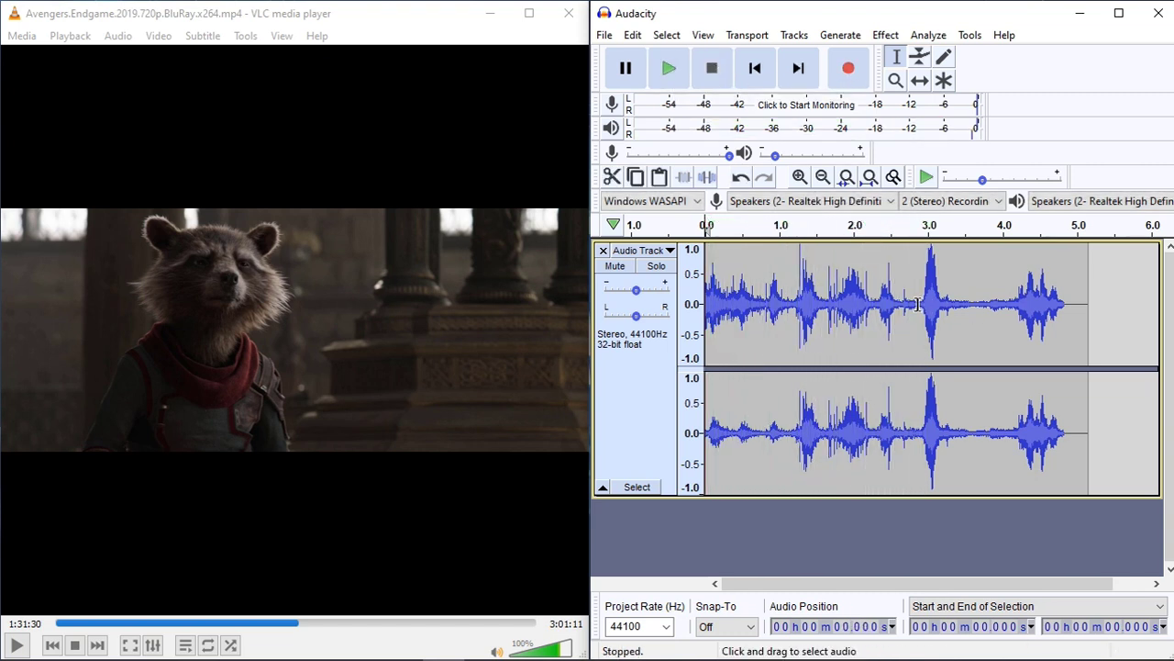
Delete the recorded movie audio from about 2.879 s to the end, and play the trimmed clip from the start.
drag(918, 304, 1108, 318)
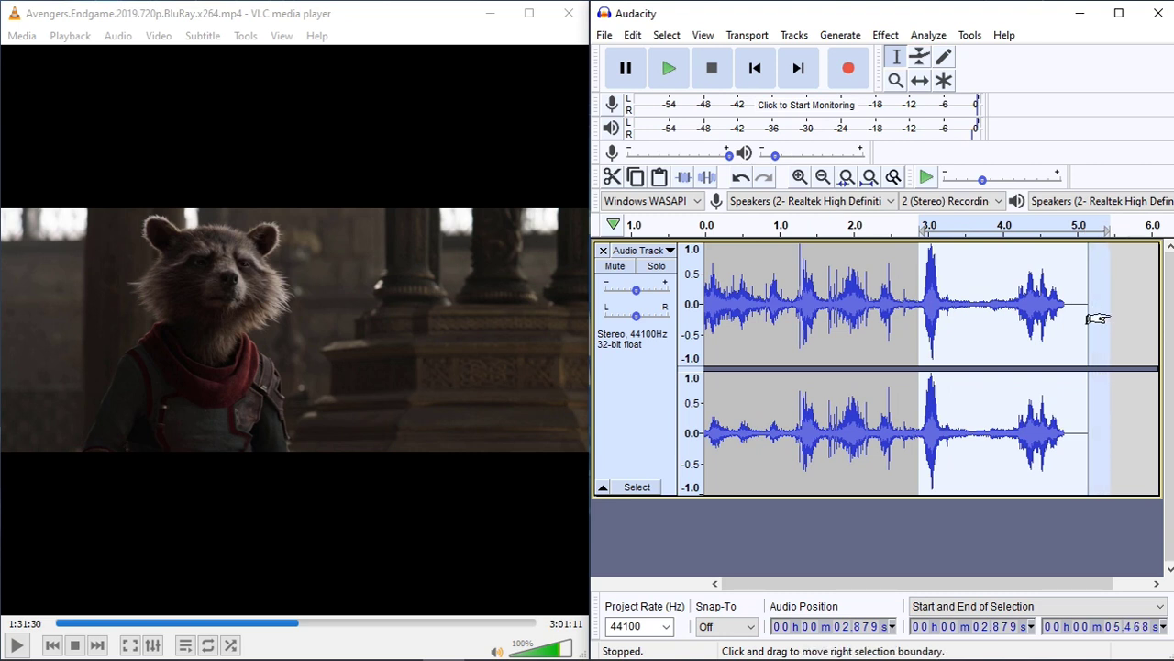
key(Delete)
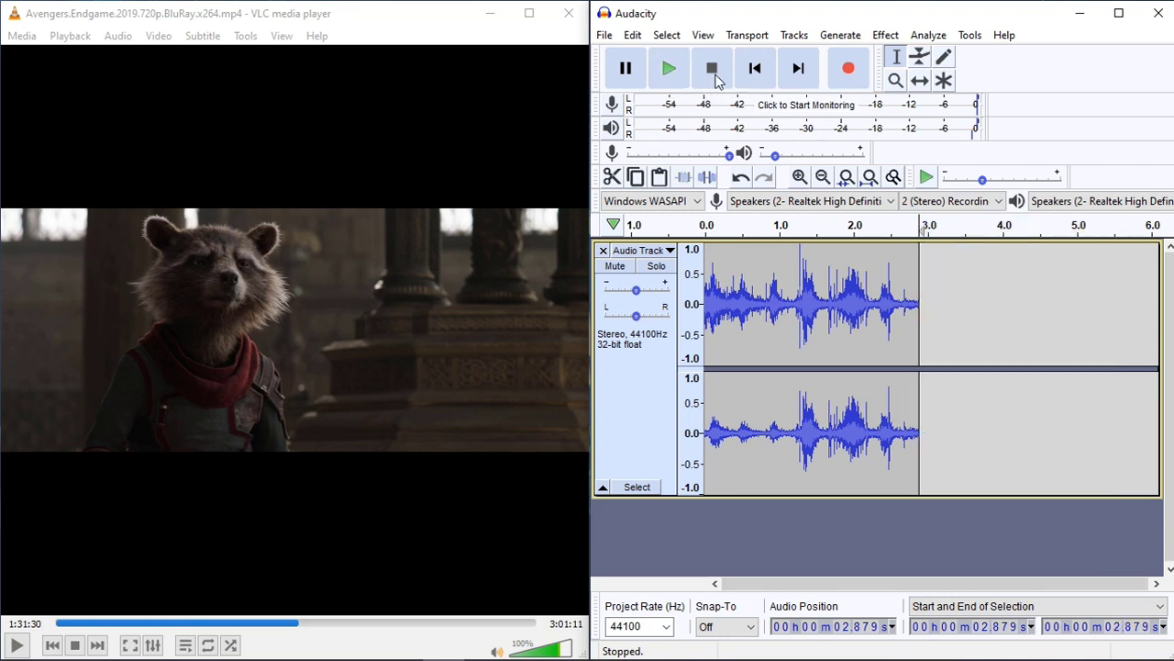
click(755, 69)
click(673, 67)
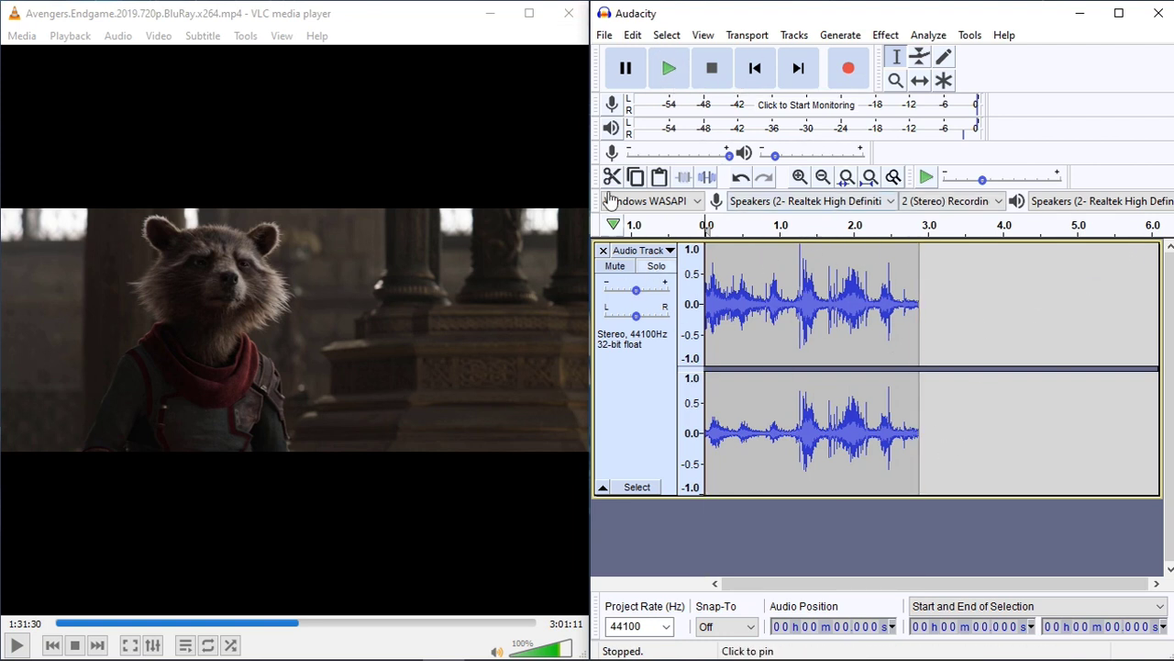
Export the trimmed clip to the Desktop as an MP3 named "eh ehe eh", leaving the metadata tags empty.
click(605, 34)
mouse_move(671, 164)
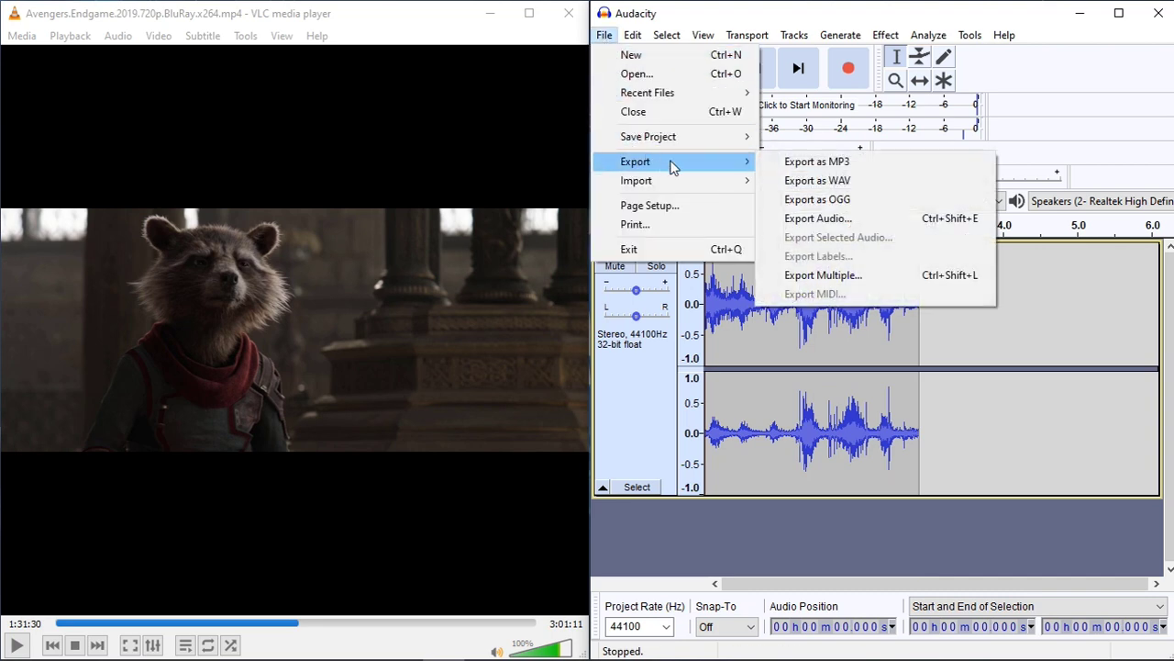
click(794, 161)
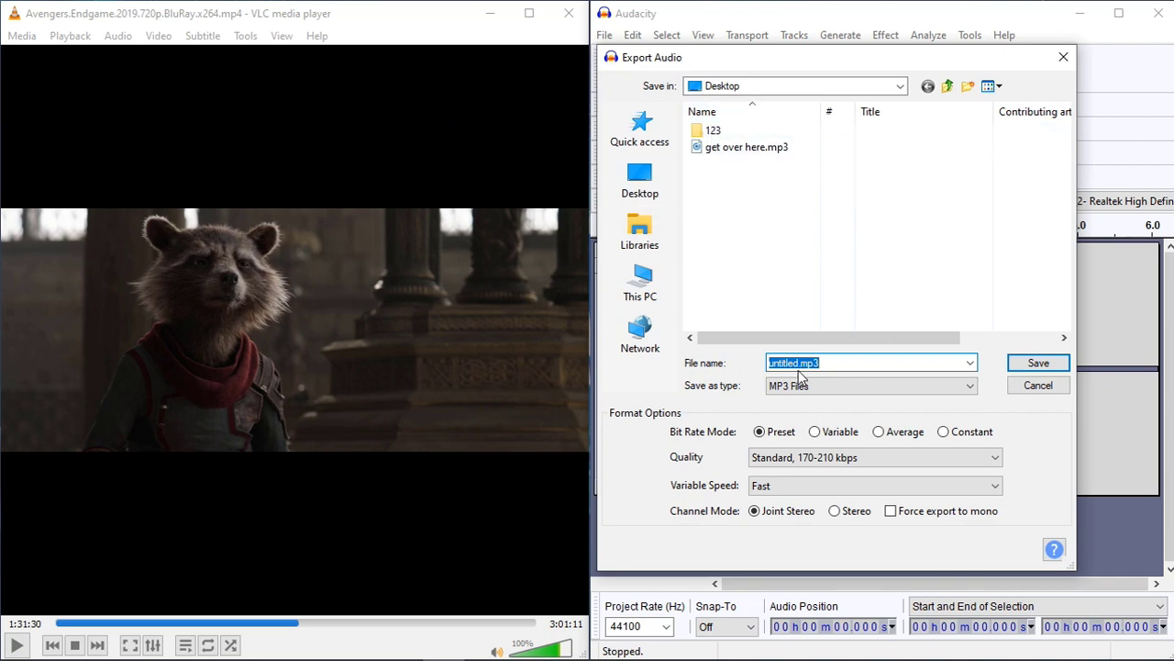
text(eh ehe eh)
click(1018, 365)
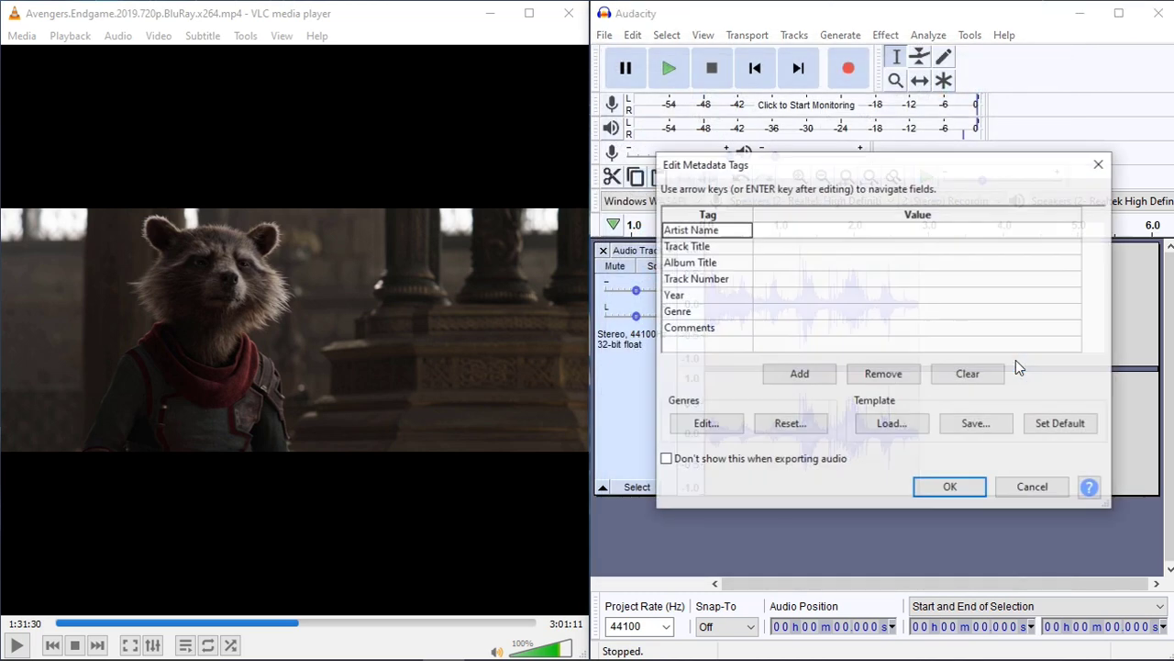
click(953, 484)
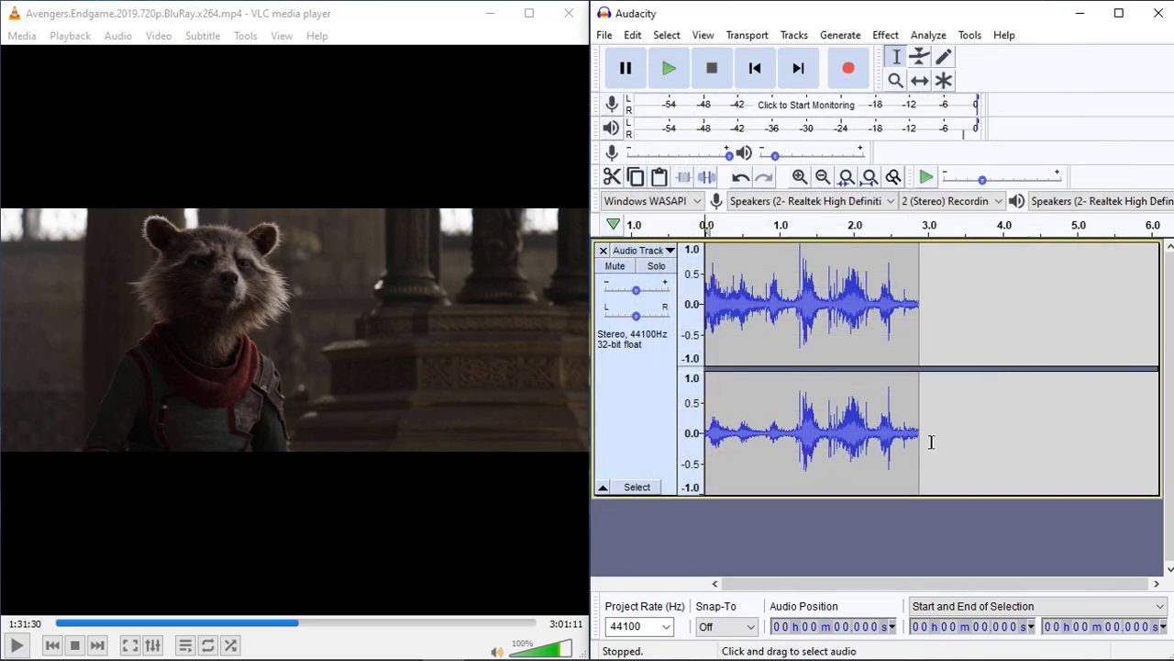
Minimize Audacity and VLC to show the desktop, and place eh ehe eh.mp3 beside get over here.mp3.
click(1080, 13)
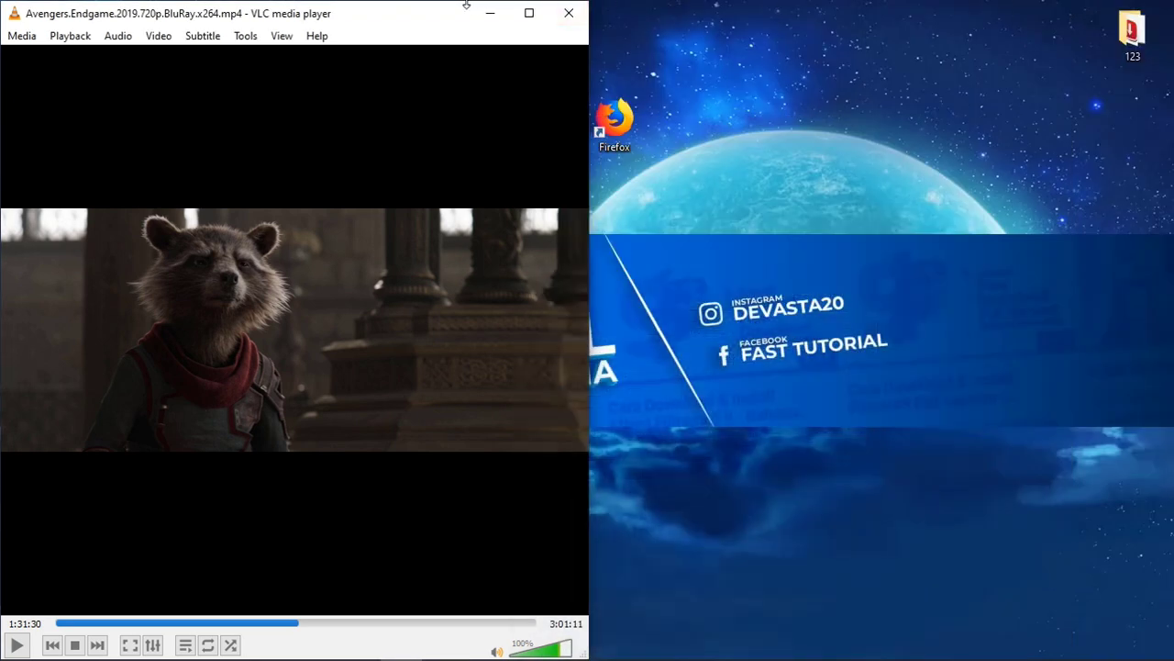
click(489, 14)
click(30, 390)
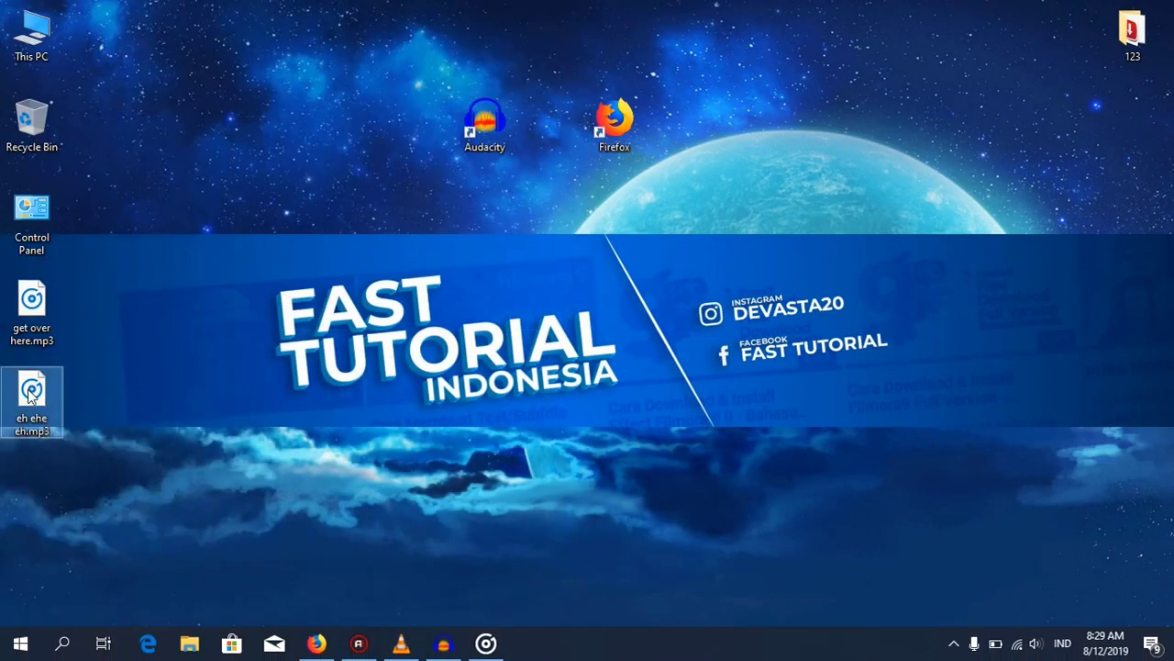
drag(30, 390, 96, 301)
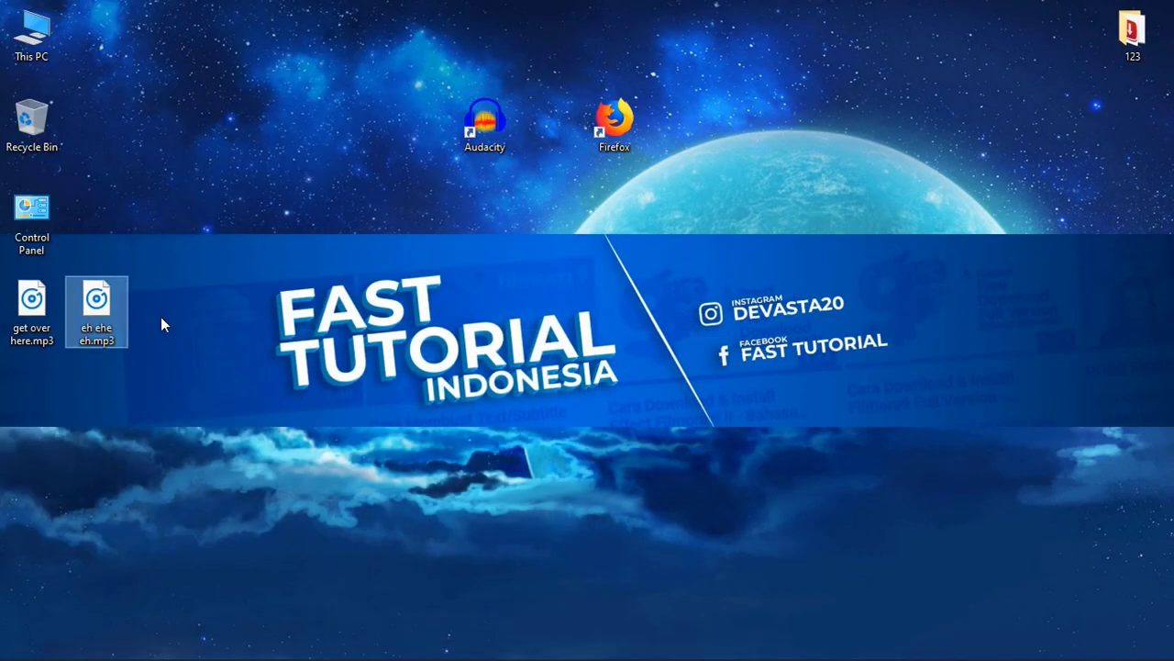
right_click(209, 270)
right_click(274, 310)
click(388, 362)
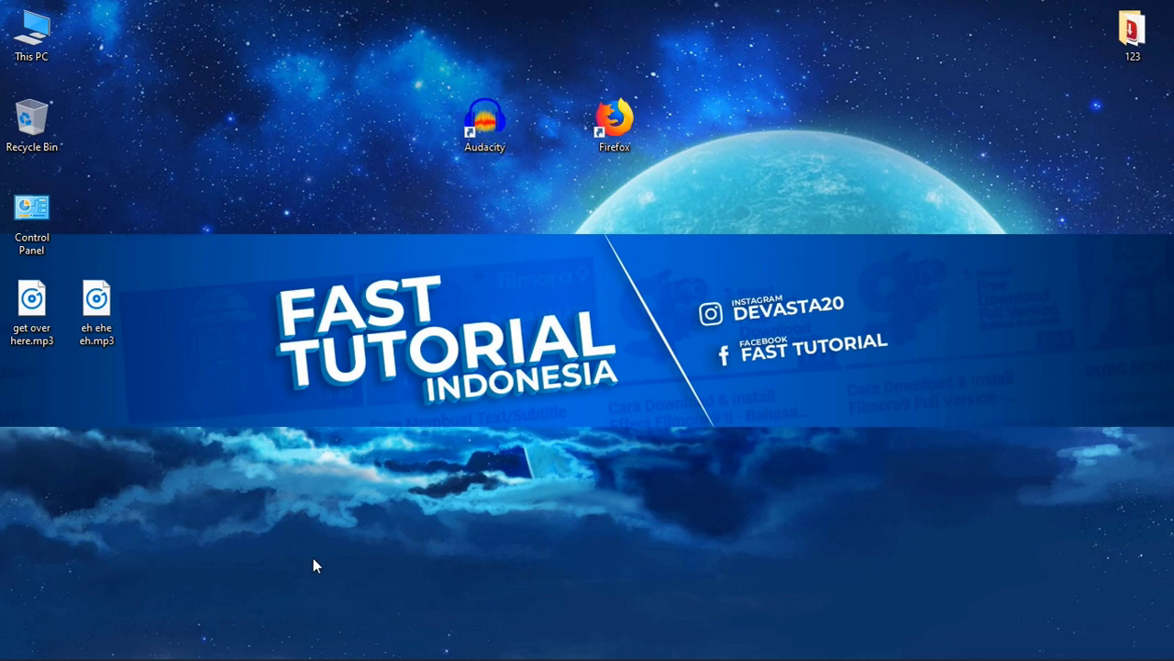
Switch back to the Audacity window containing the trimmed movie clip.
click(443, 642)
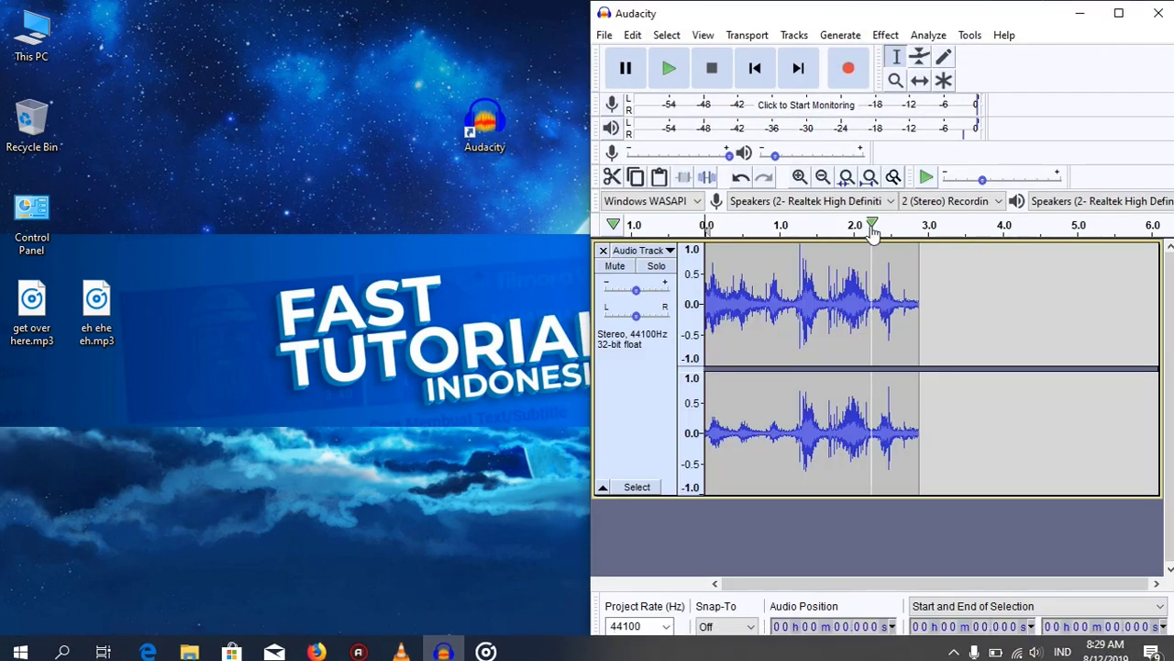